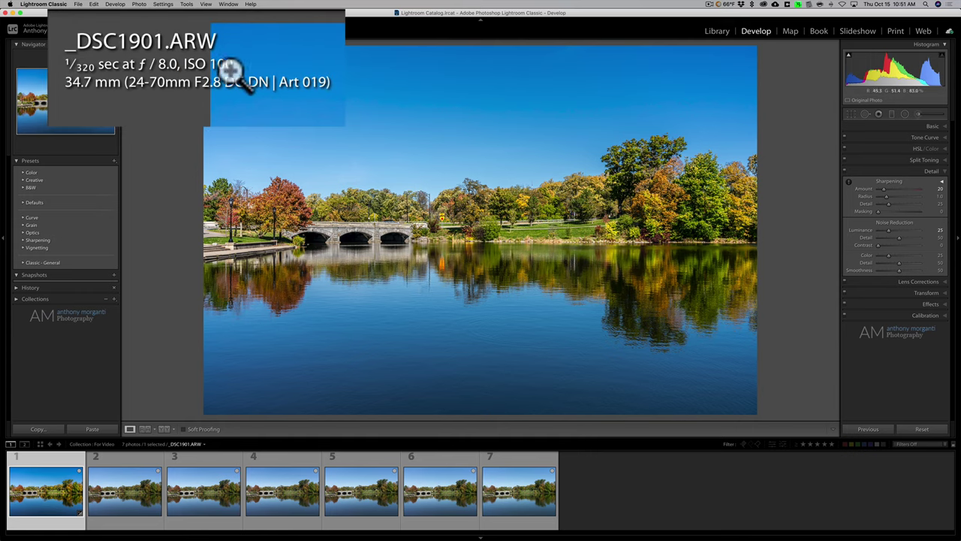
pyautogui.click(125, 494)
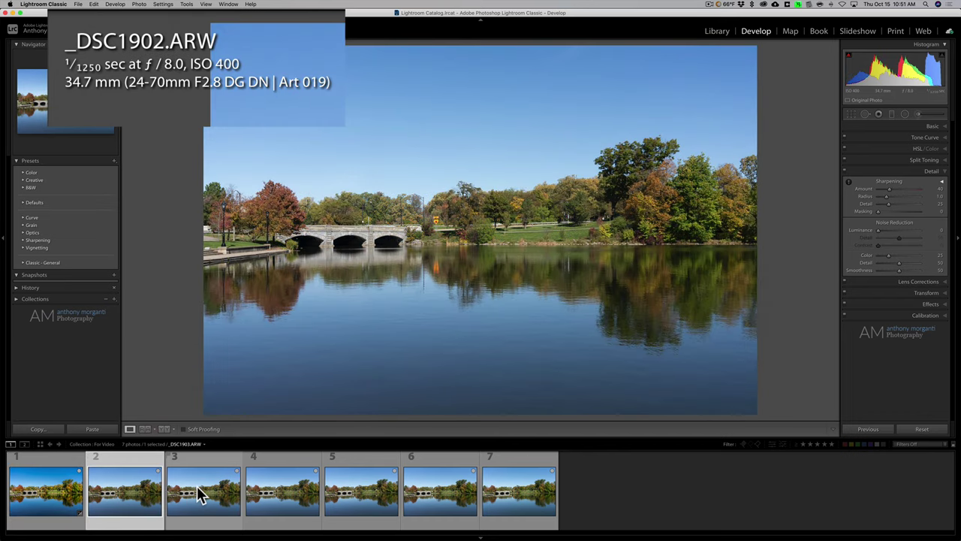
pyautogui.click(196, 487)
pyautogui.click(299, 496)
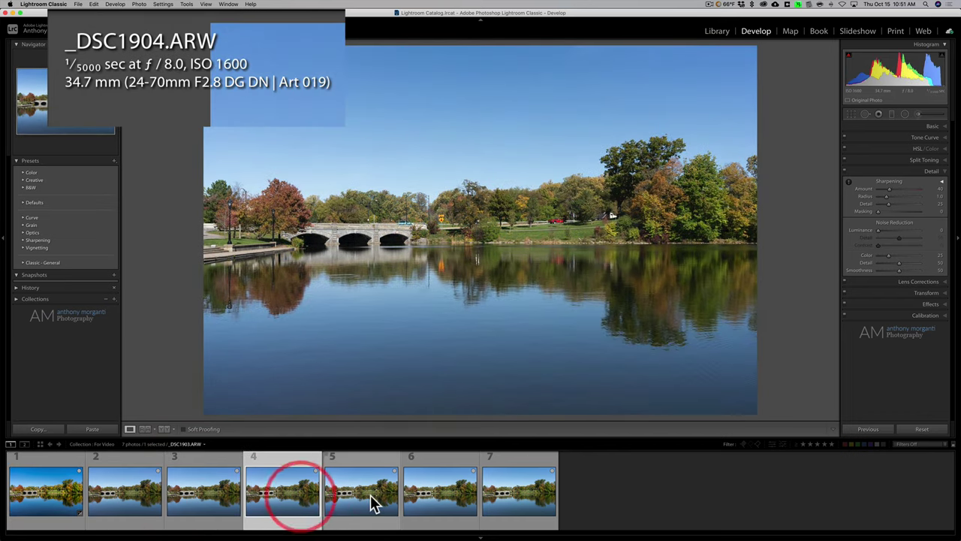
pyautogui.click(373, 501)
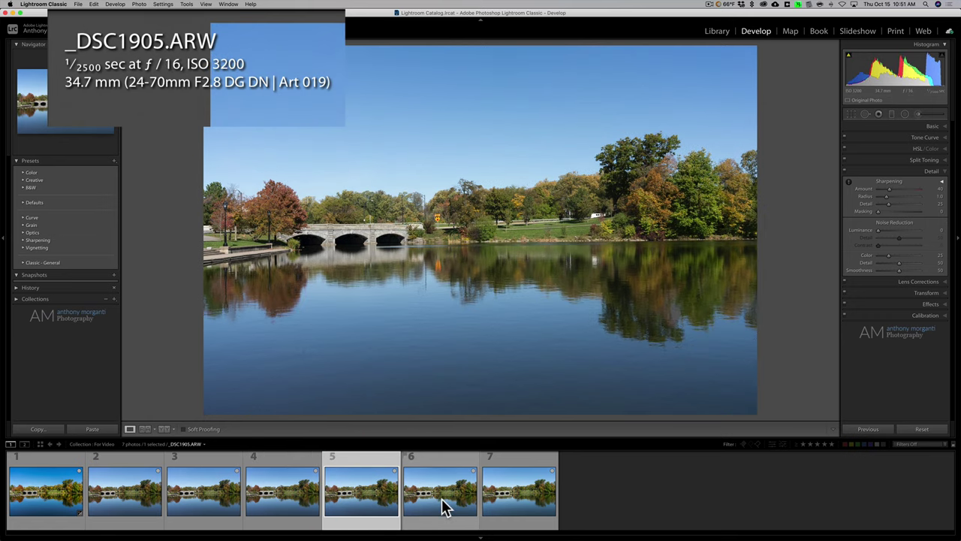
pyautogui.click(442, 499)
pyautogui.click(524, 507)
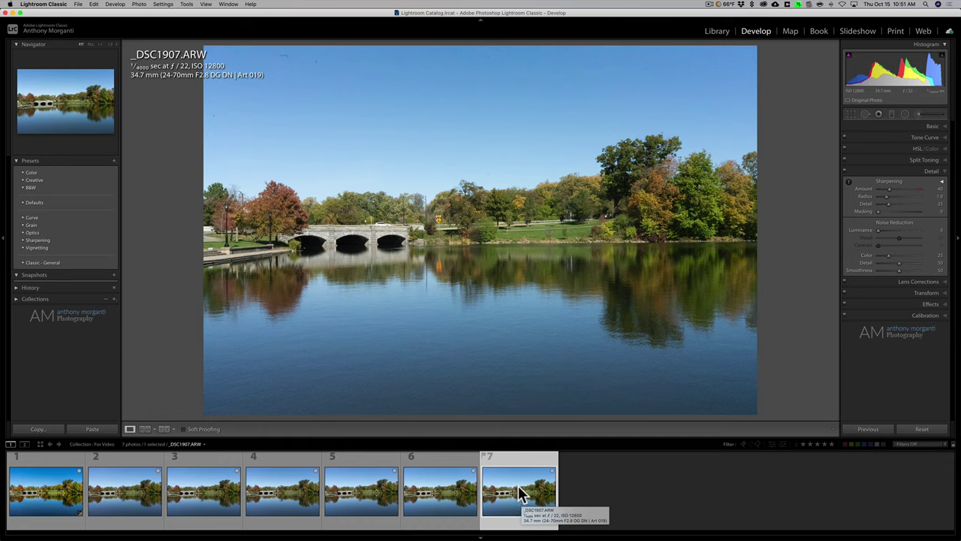
pyautogui.click(37, 492)
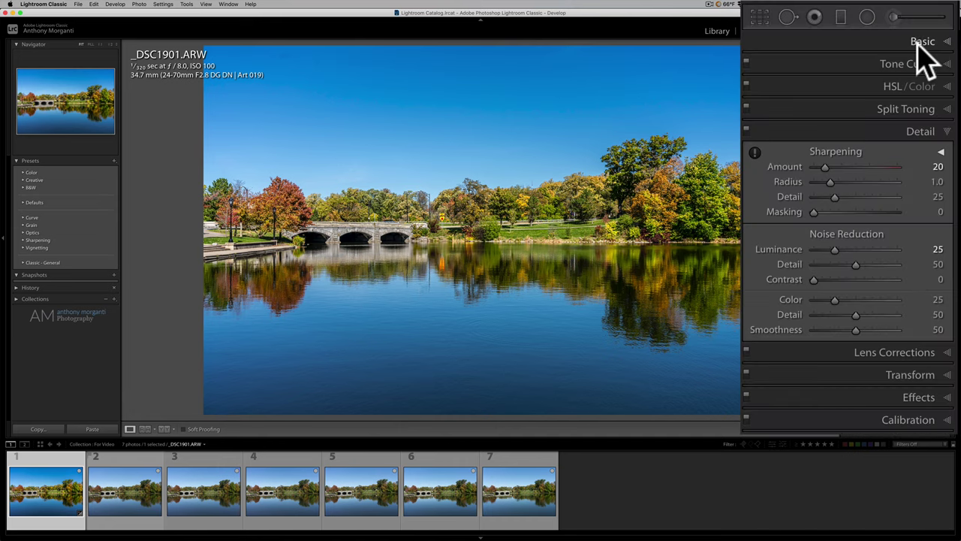
pyautogui.click(918, 39)
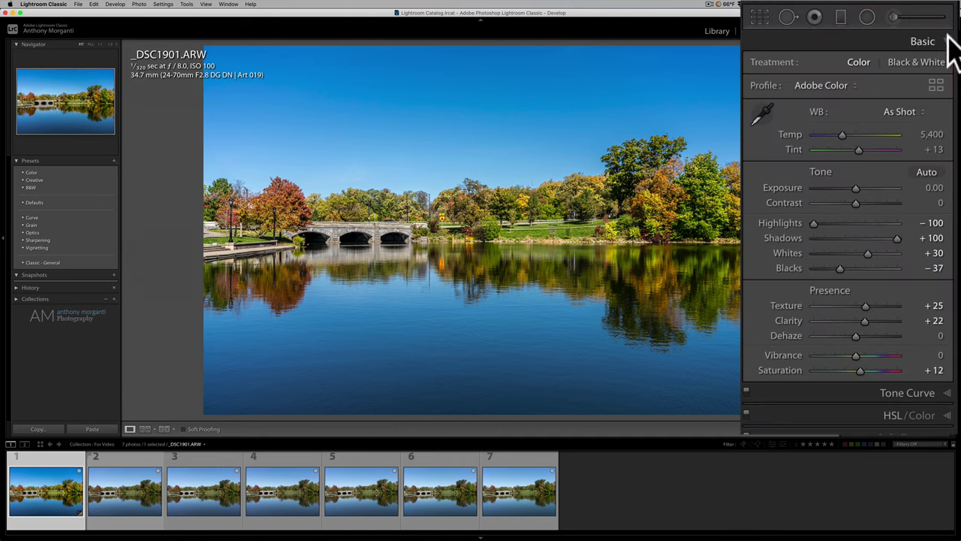
pyautogui.click(919, 42)
pyautogui.click(912, 64)
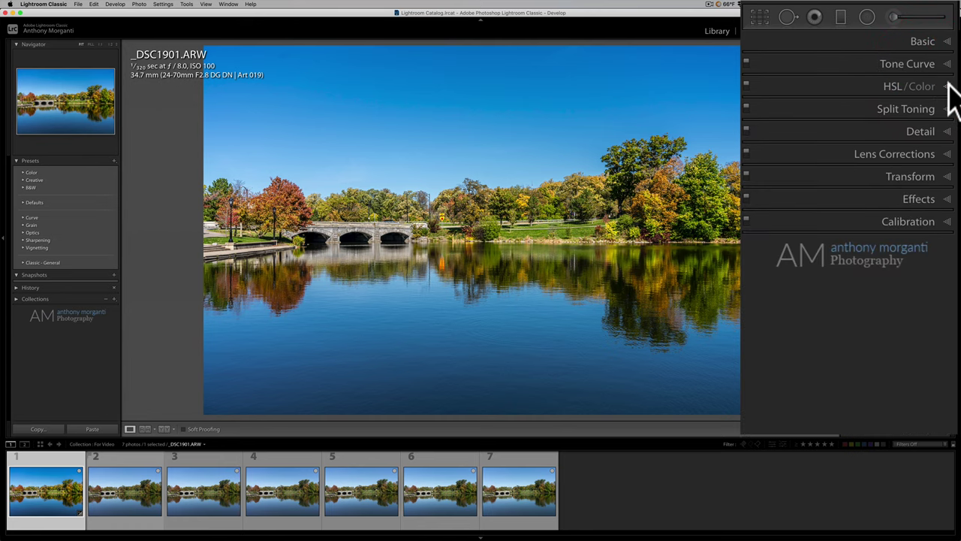
pyautogui.click(947, 88)
pyautogui.click(948, 89)
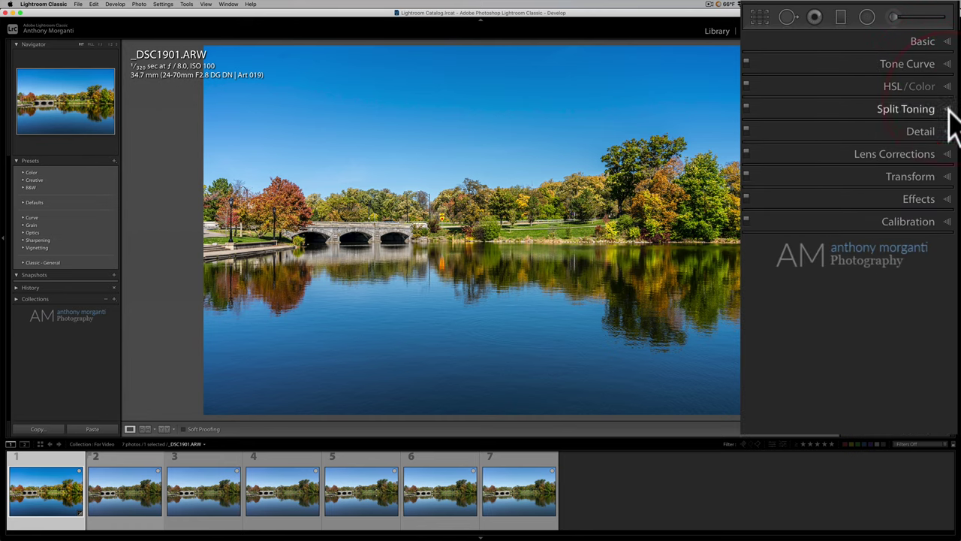
pyautogui.click(947, 132)
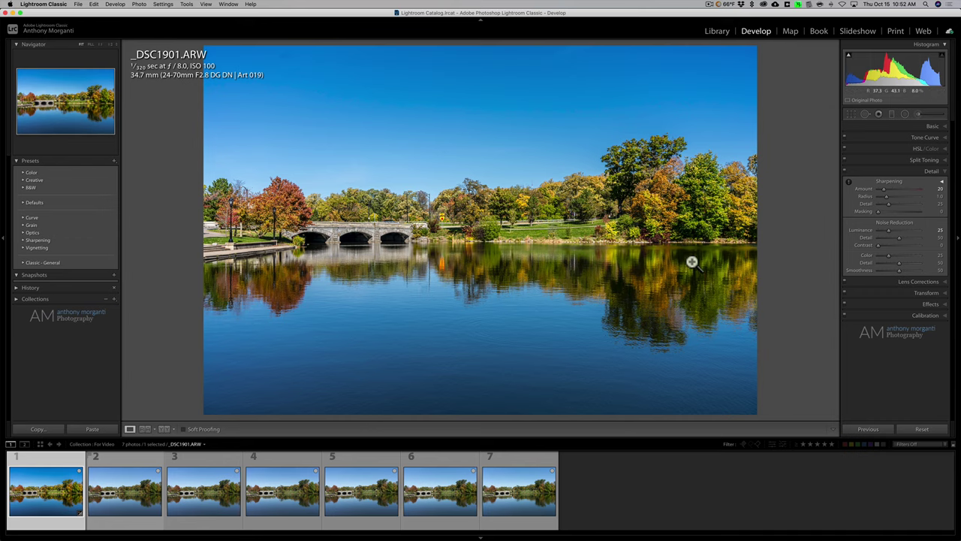
# Paste the first photo's develop settings onto ISO 12800 _DSC1907.ARW with Previous.
pyautogui.click(513, 501)
pyautogui.moveTo(868, 429)
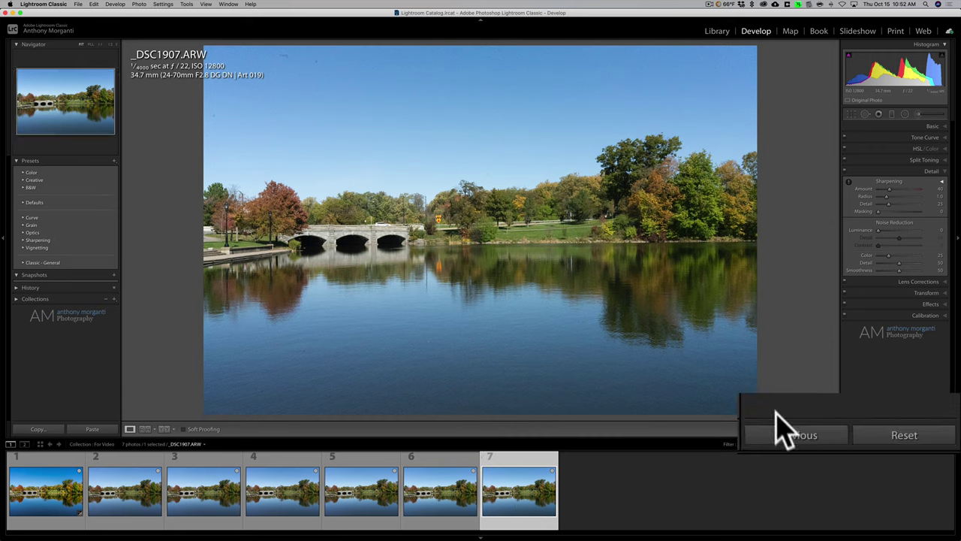
pyautogui.click(793, 435)
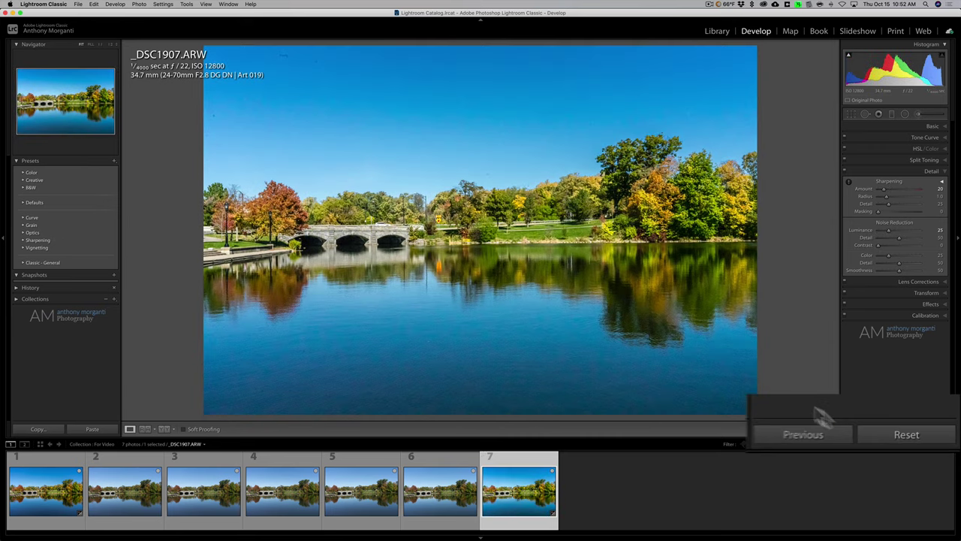
pyautogui.click(938, 114)
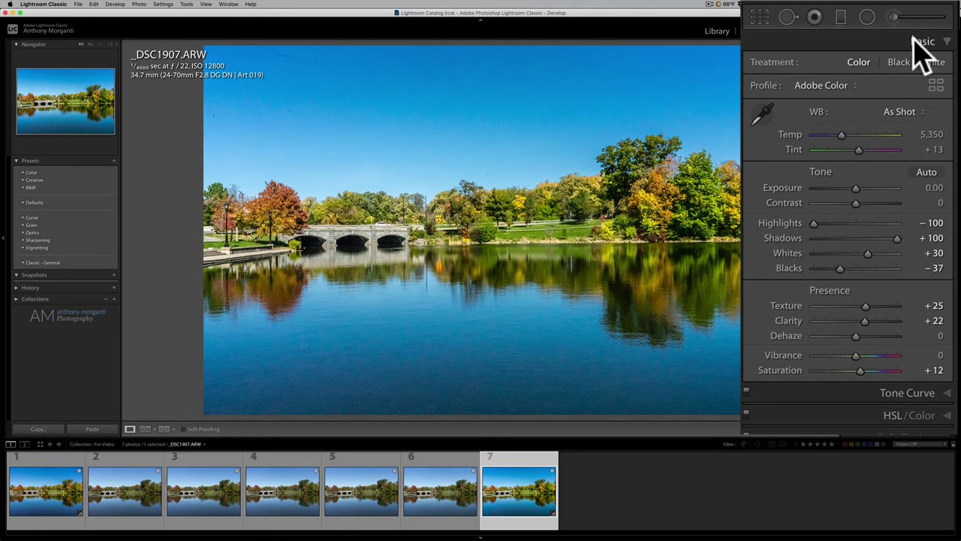
# Check the copied Tone Curve and HSL/Color settings, then bring up the Detail panel.
pyautogui.click(919, 42)
pyautogui.click(922, 64)
pyautogui.click(922, 64)
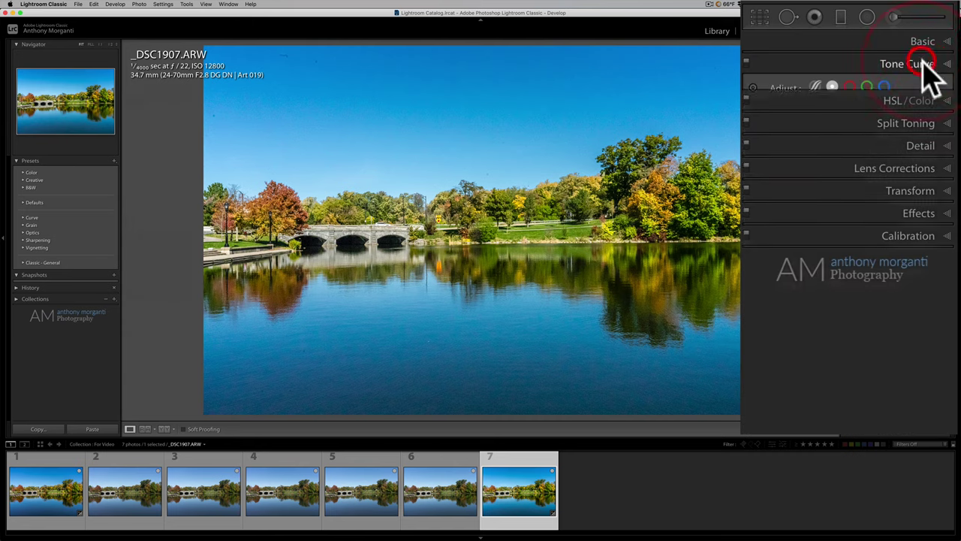
pyautogui.click(948, 87)
pyautogui.click(948, 86)
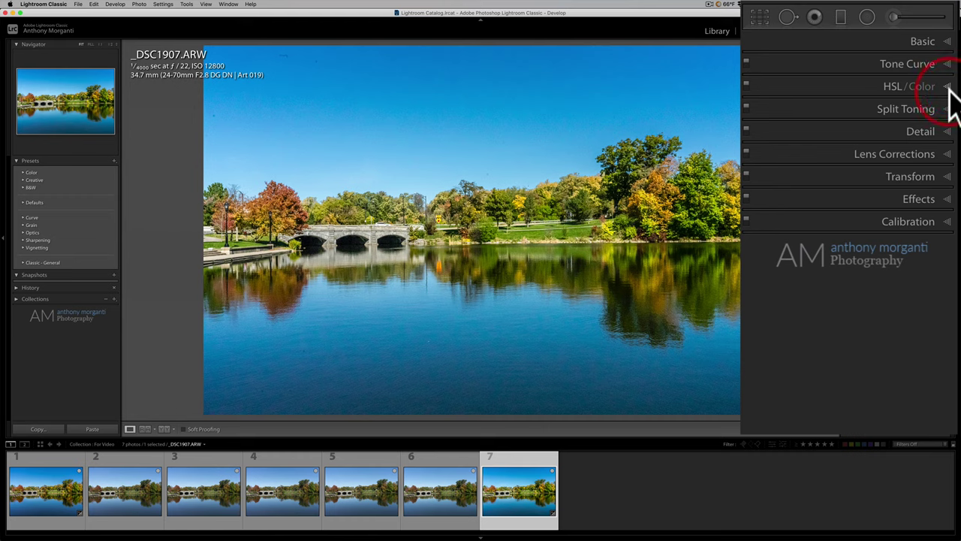
pyautogui.click(947, 132)
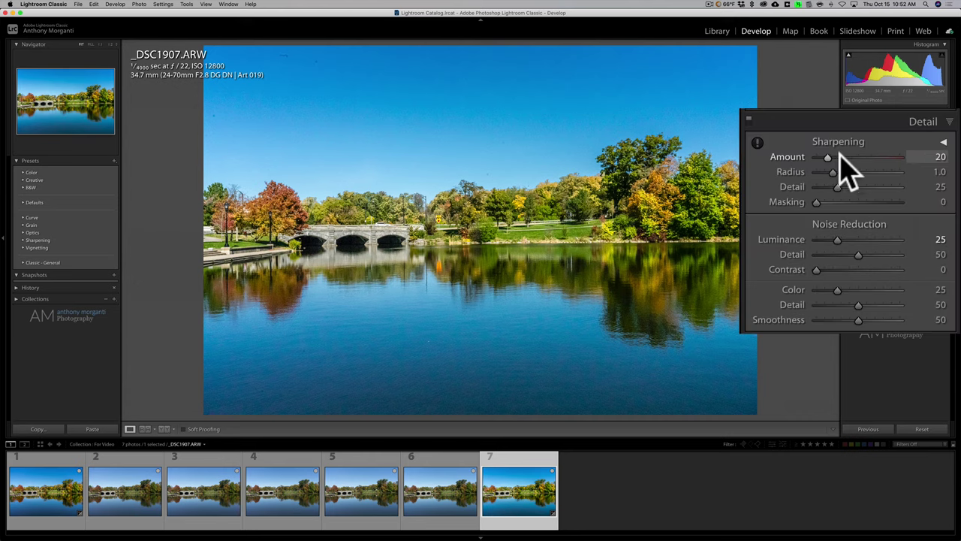
# Set _DSC1907.ARW's sharpening amount to 100, luminance noise reduction 81, color noise reduction 75.
pyautogui.moveTo(827, 157); pyautogui.dragTo(871, 159)
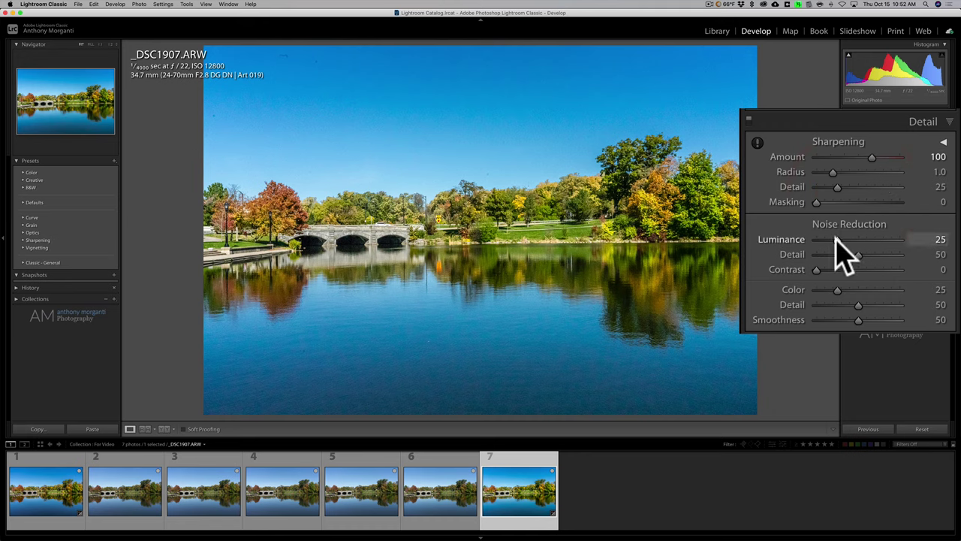
pyautogui.moveTo(836, 239); pyautogui.dragTo(879, 239)
pyautogui.click(883, 240)
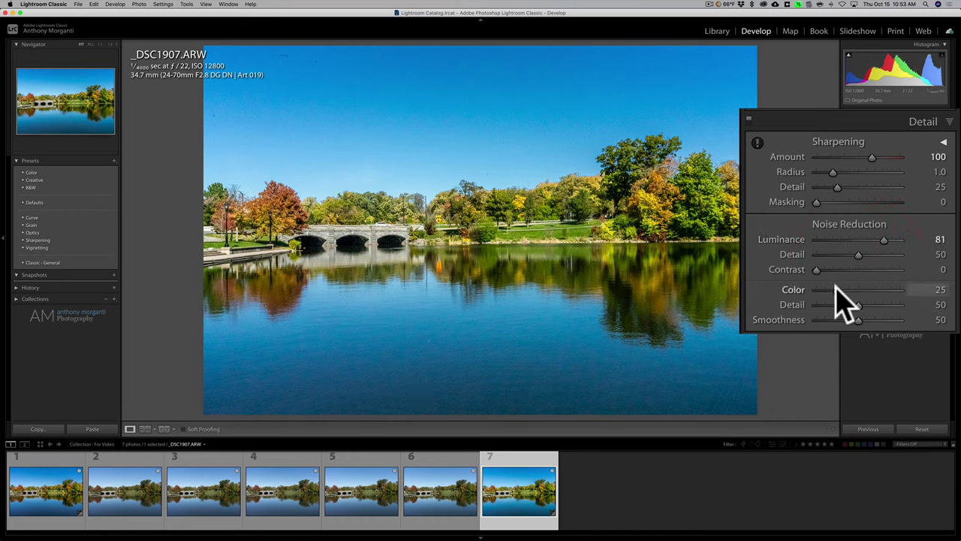
pyautogui.moveTo(835, 289); pyautogui.dragTo(876, 286)
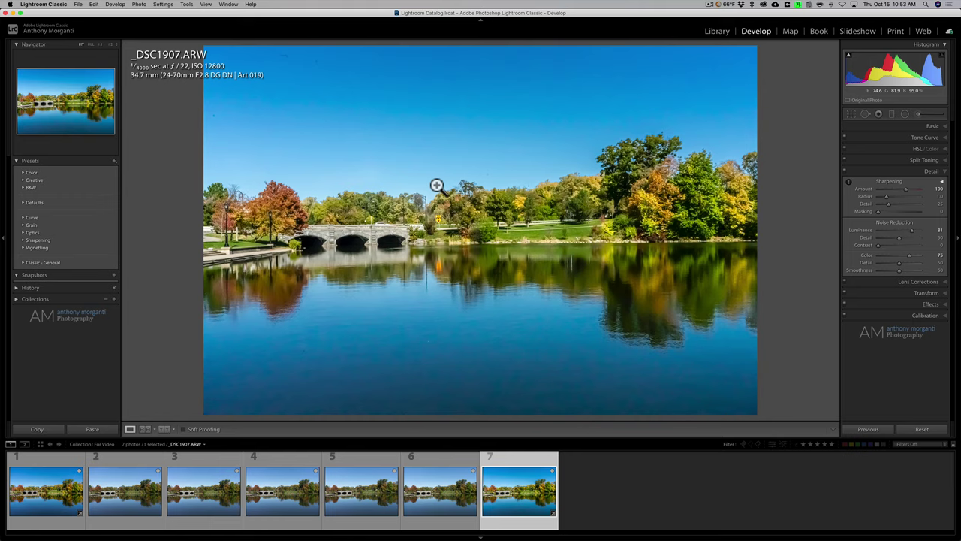
# Select the ISO 100 and ISO 12800 photos together and start a new develop preset.
pyautogui.click(61, 495)
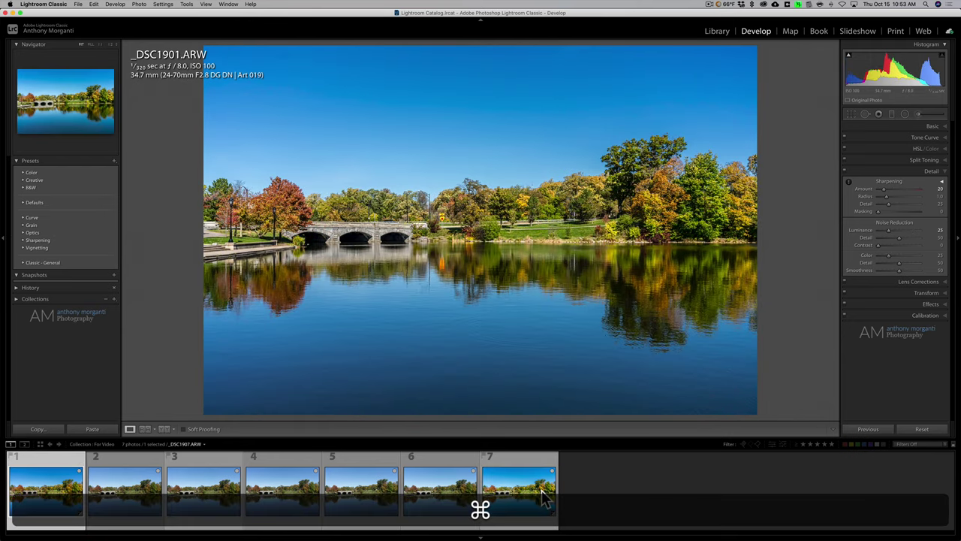
pyautogui.keyDown('super'); pyautogui.click(543, 495); pyautogui.keyUp('super')
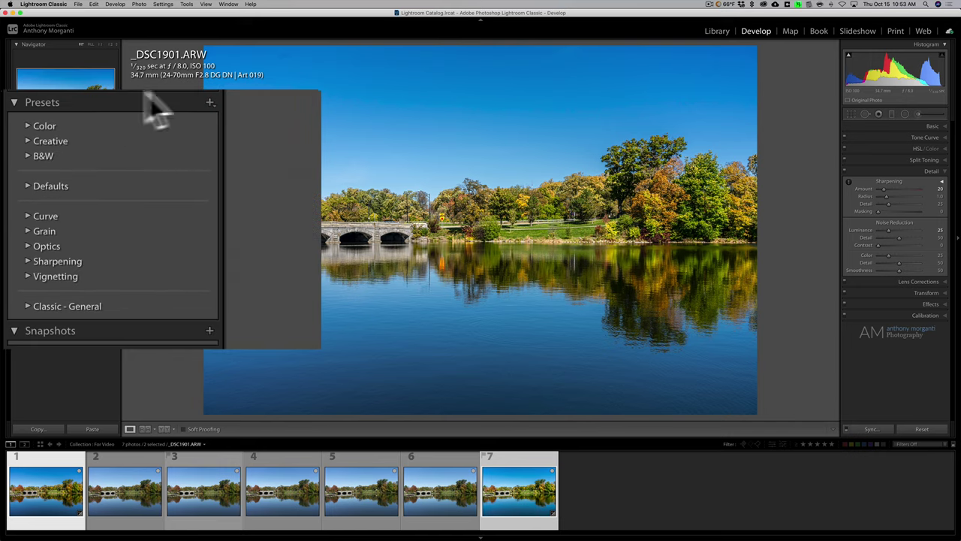
pyautogui.click(210, 103)
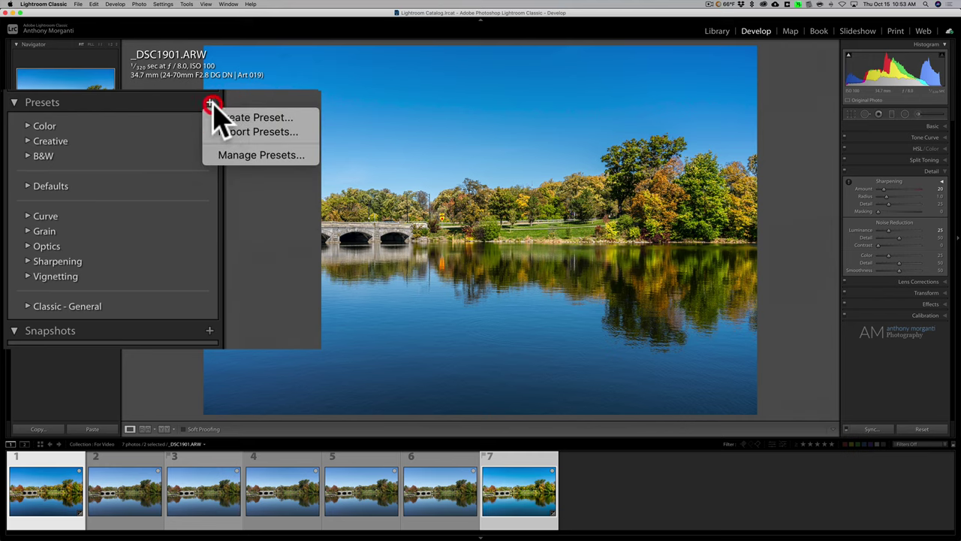
pyautogui.click(239, 121)
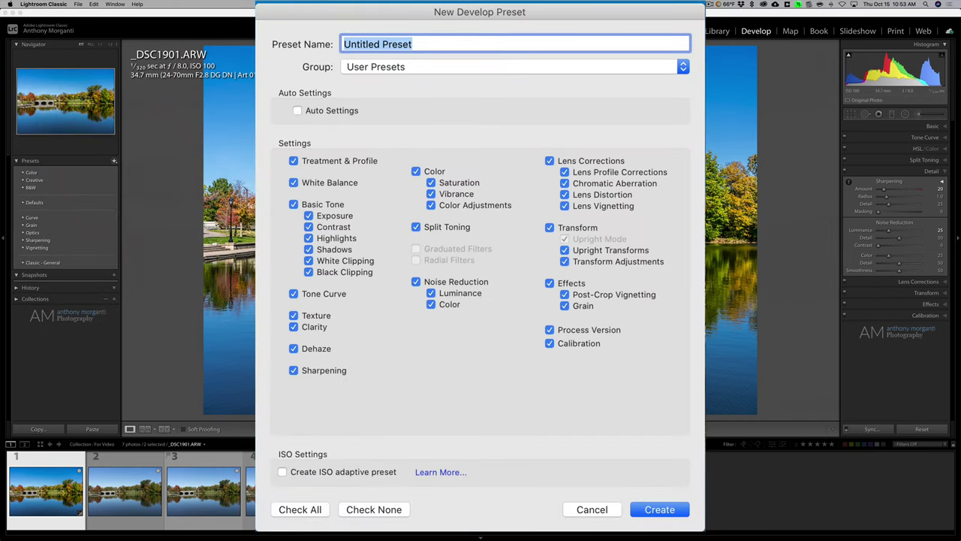
# Make the preset ISO adaptive, name it 'Adaptive ISO - 1', and create it.
pyautogui.click(283, 471)
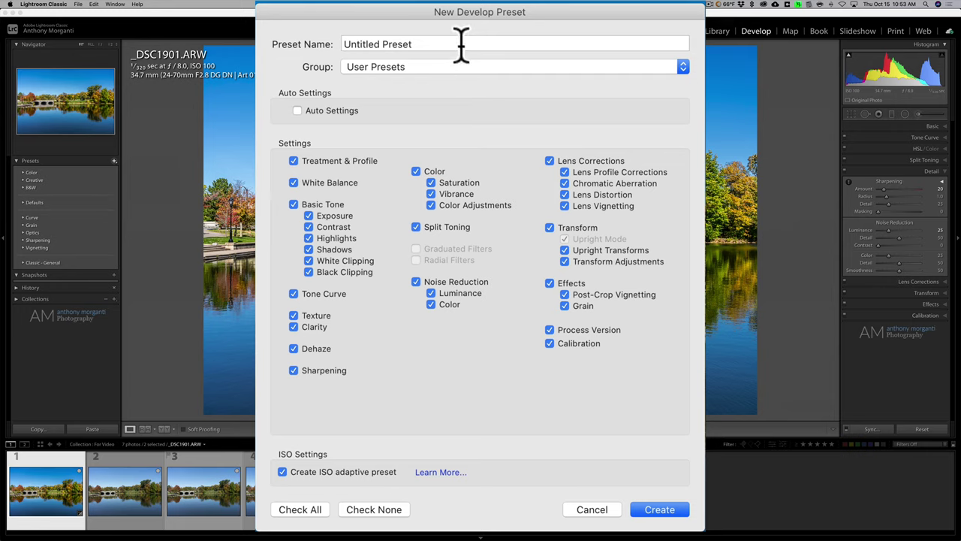
pyautogui.moveTo(461, 42); pyautogui.dragTo(282, 43)
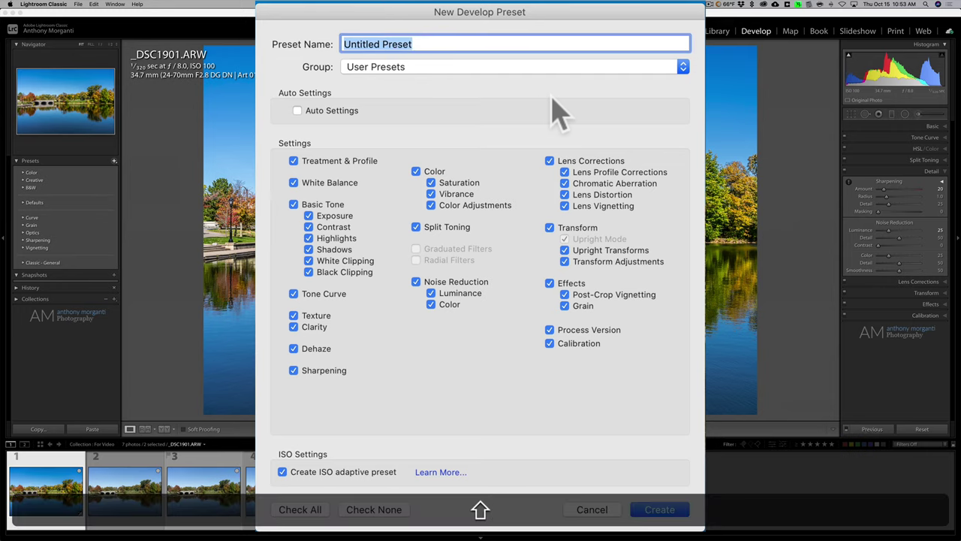
pyautogui.write('Adaptive IS')
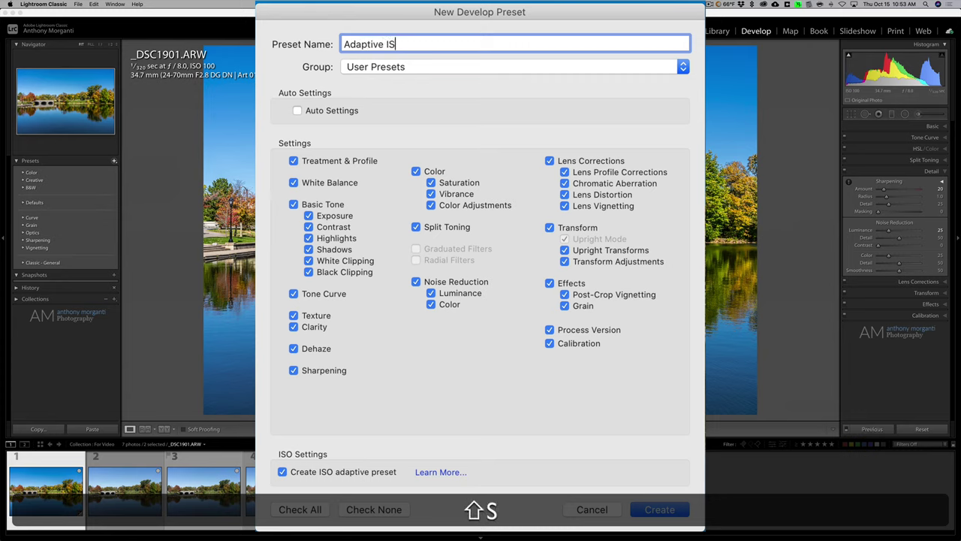
pyautogui.write('O - 1')
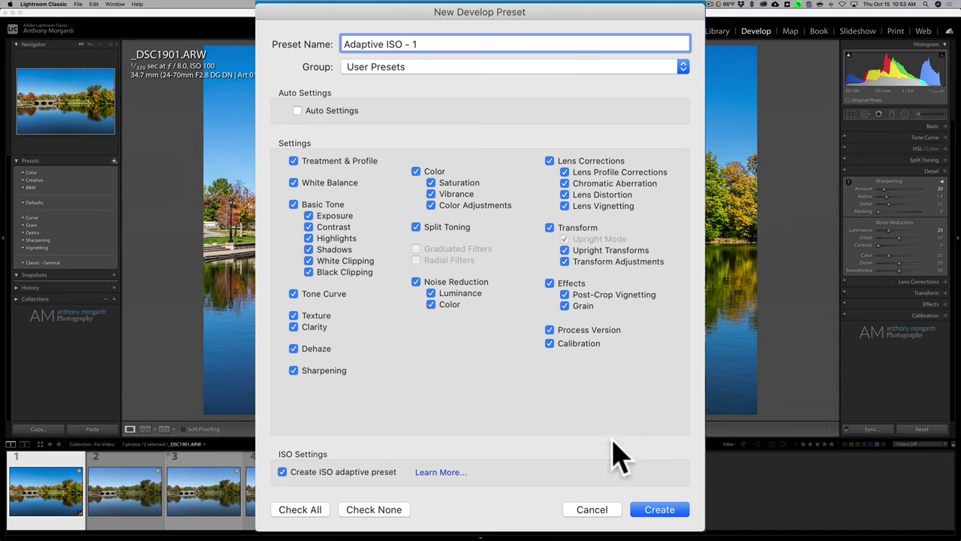
pyautogui.click(653, 509)
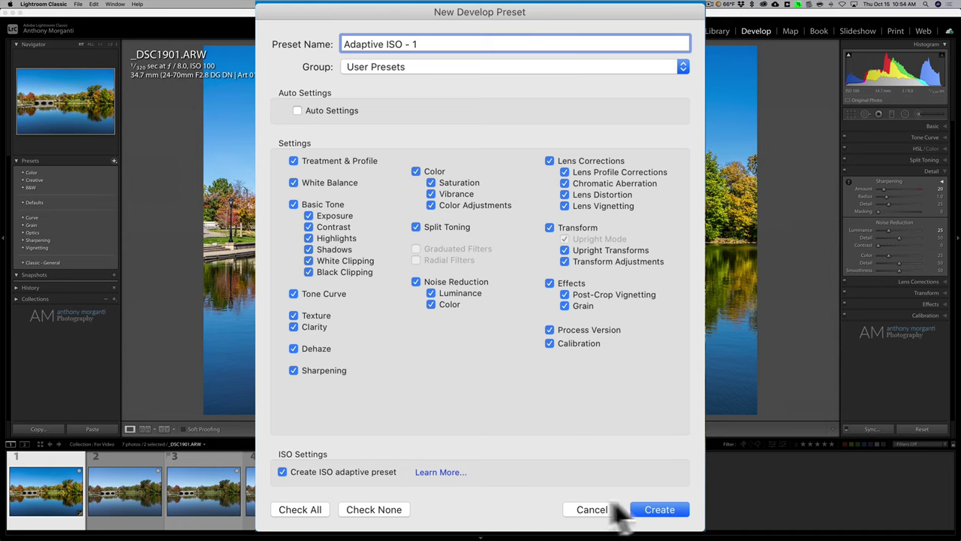
pyautogui.click(568, 324)
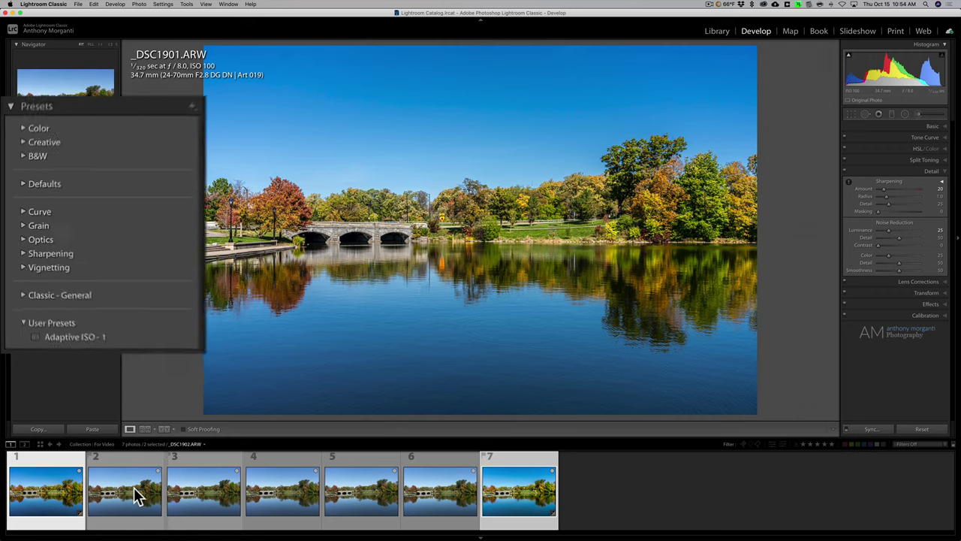
# Apply the Adaptive ISO - 1 preset to the ISO 400 second photo.
pyautogui.click(134, 491)
pyautogui.click(64, 494)
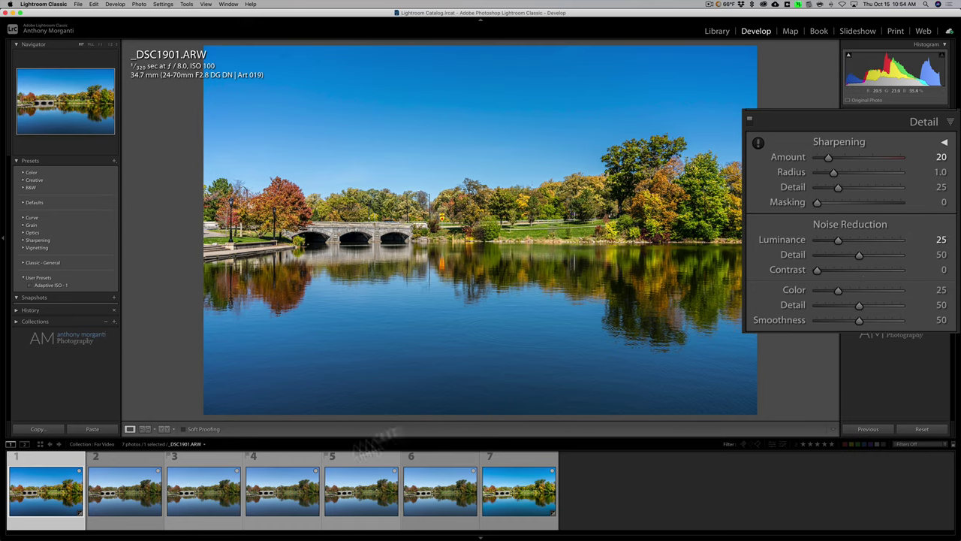
pyautogui.click(120, 497)
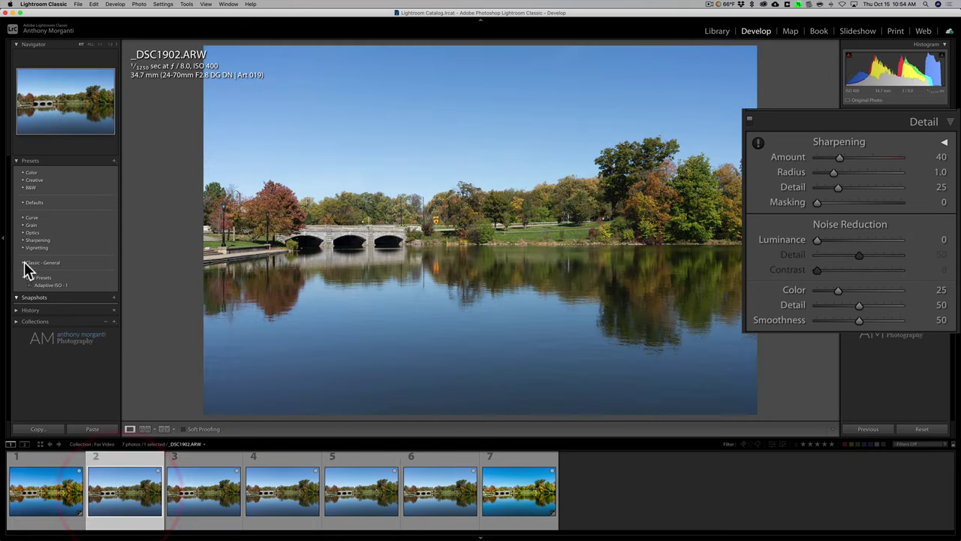
pyautogui.click(51, 286)
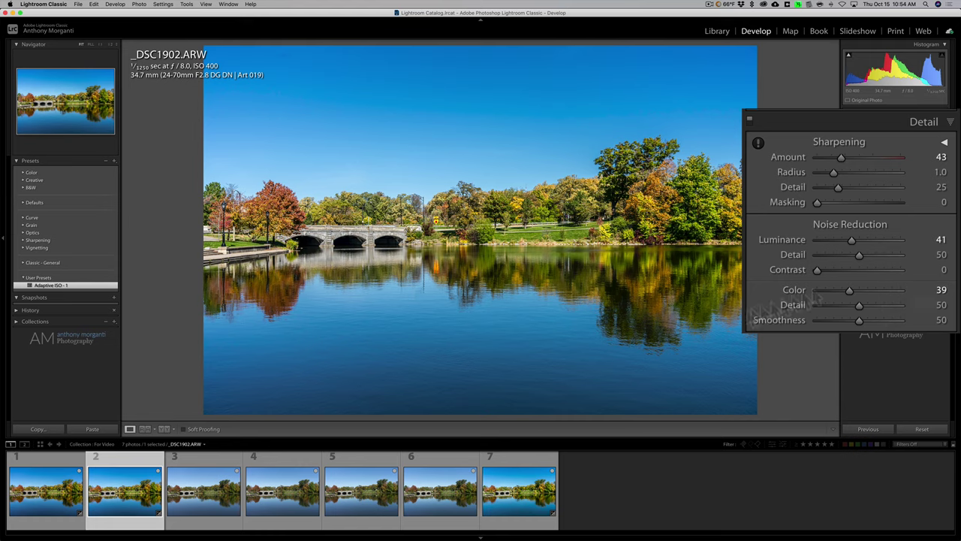
# Apply Adaptive ISO - 1 to photos 3, 4 and 5 for ISO-scaled sharpening and noise reduction.
pyautogui.click(214, 504)
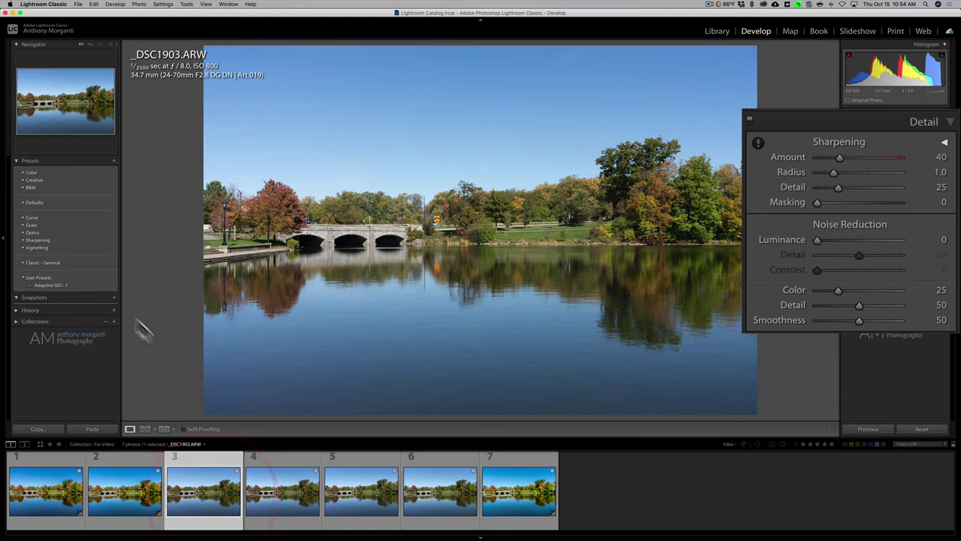
pyautogui.click(63, 285)
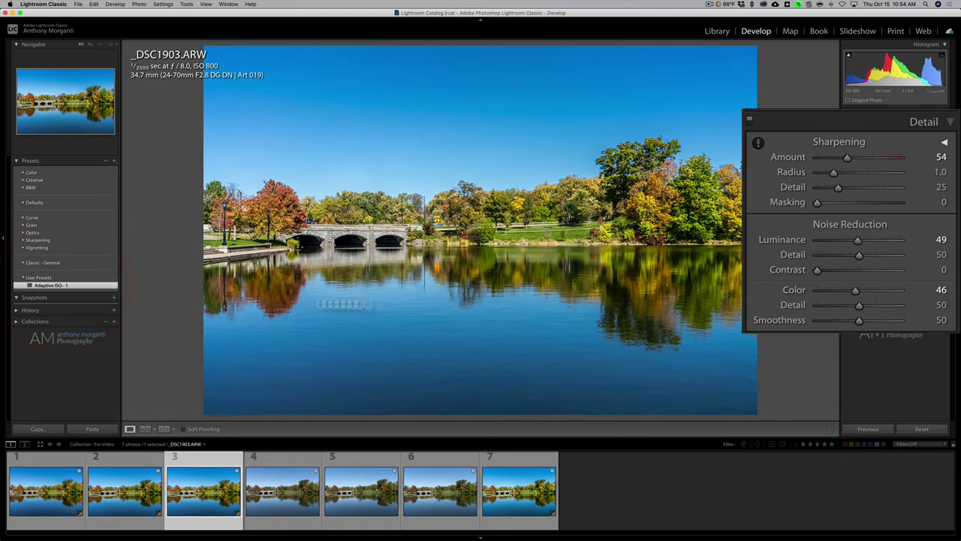
pyautogui.click(297, 490)
pyautogui.click(56, 286)
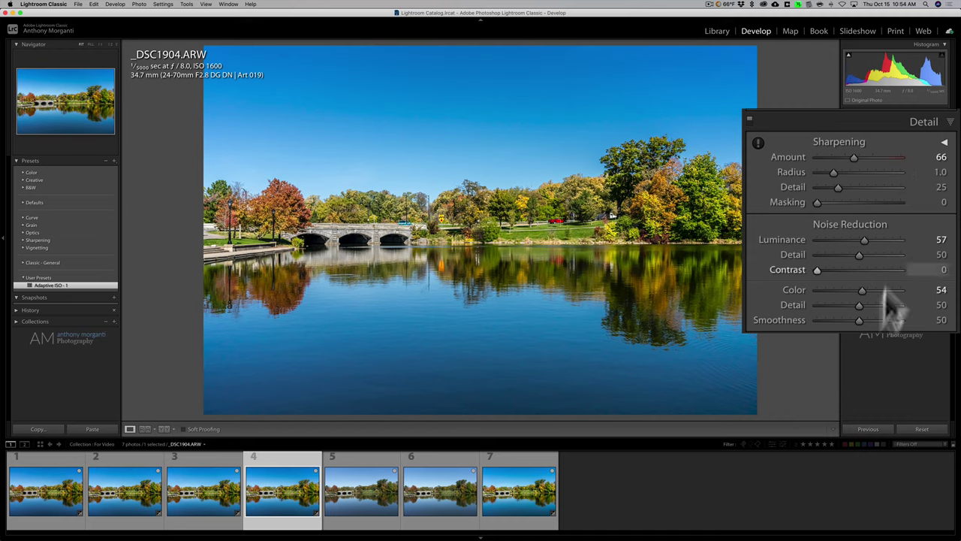
pyautogui.click(387, 499)
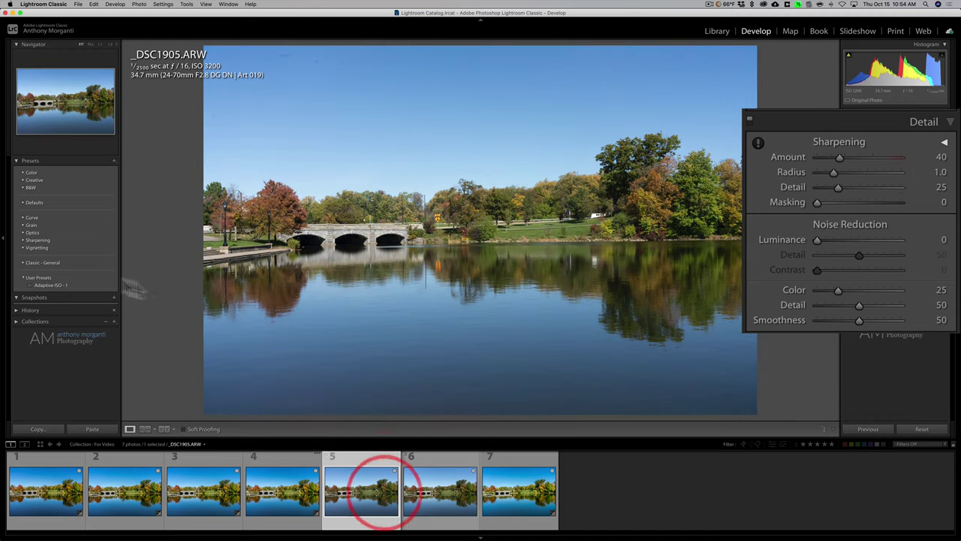
pyautogui.click(60, 285)
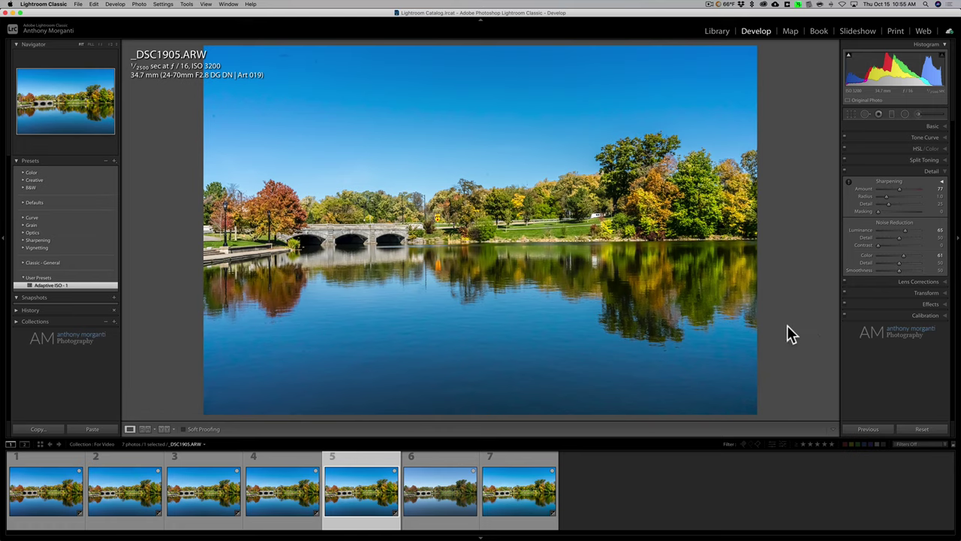
# Reset photos 5, 4, 3 and 2 to their unedited settings.
pyautogui.click(922, 431)
pyautogui.click(300, 490)
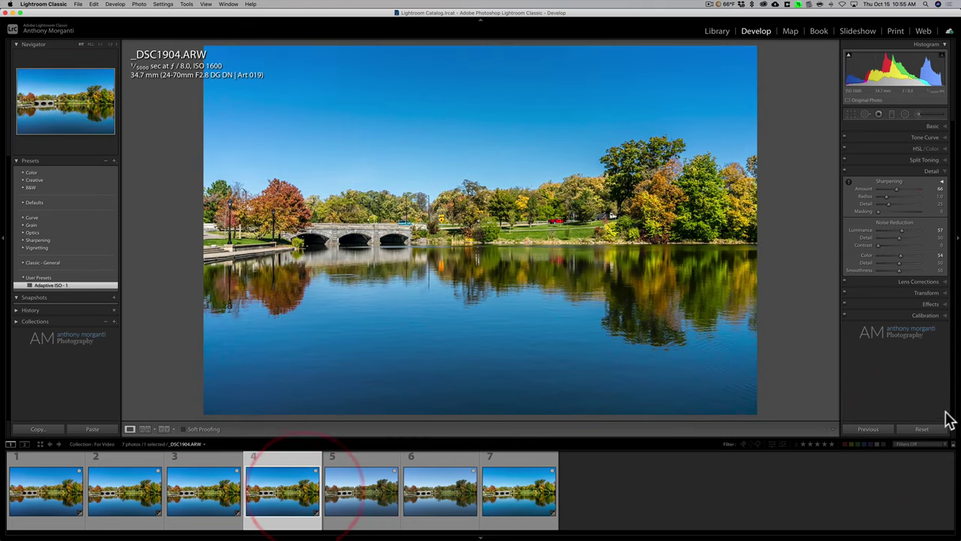
pyautogui.click(922, 430)
pyautogui.click(221, 499)
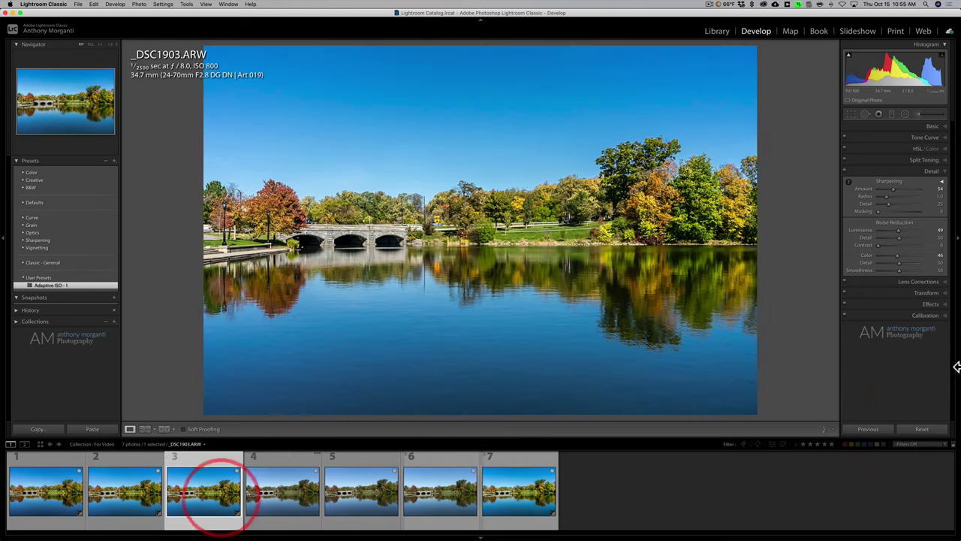
pyautogui.click(922, 429)
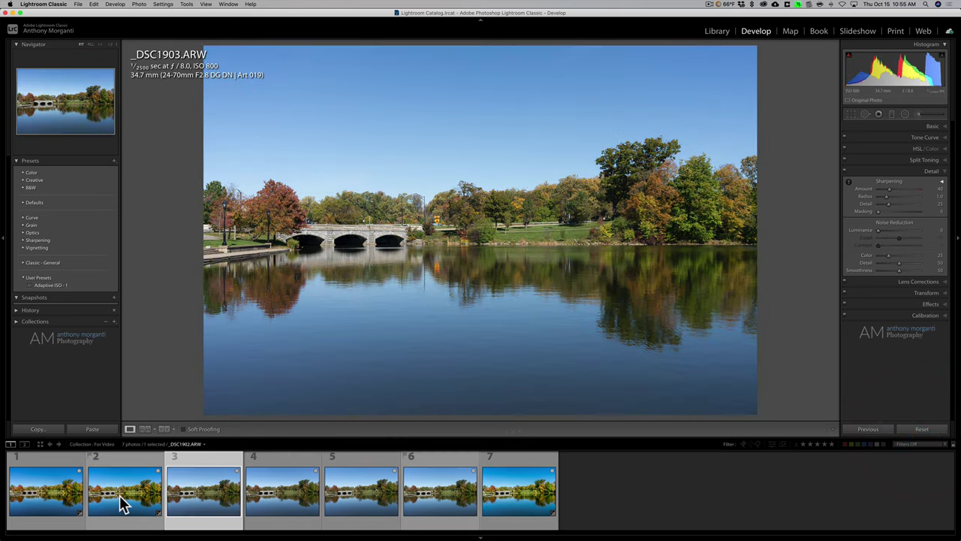
pyautogui.click(120, 499)
pyautogui.click(927, 429)
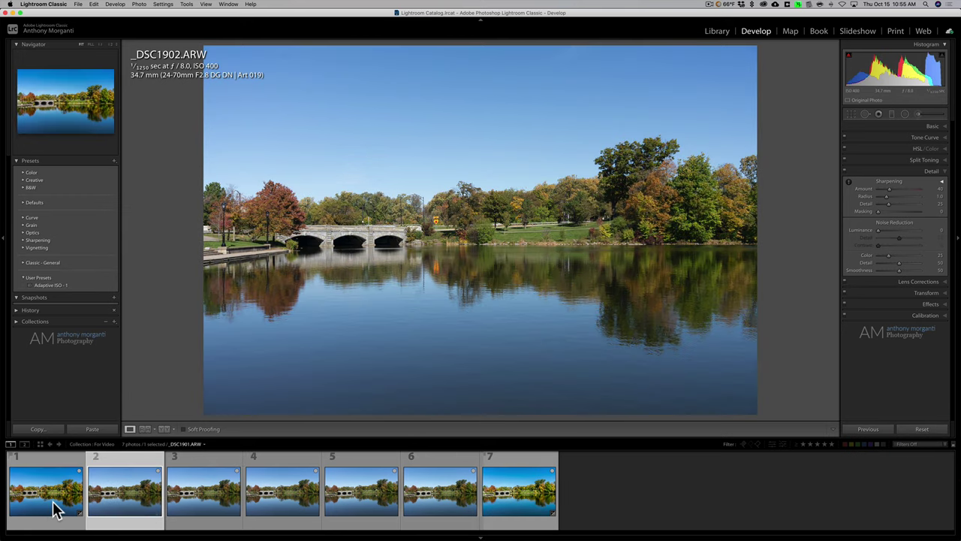
# Return to ISO 100 photo 1 and swap the Detail panel for the Basic panel.
pyautogui.click(53, 508)
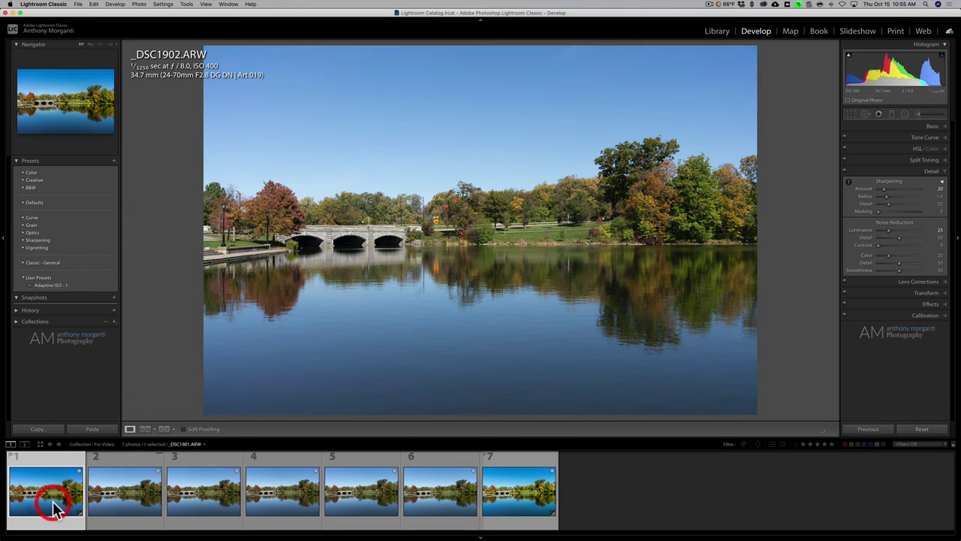
pyautogui.click(942, 172)
pyautogui.click(936, 126)
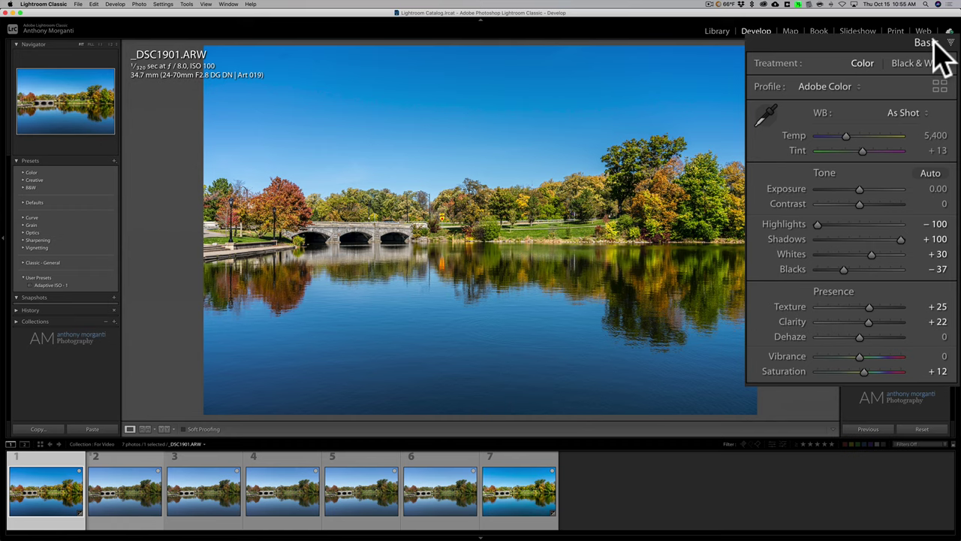
# Reset the ISO 100 photo and drop Contrast, Highlights, Shadows, Whites and Blacks to -100.
pyautogui.click(928, 425)
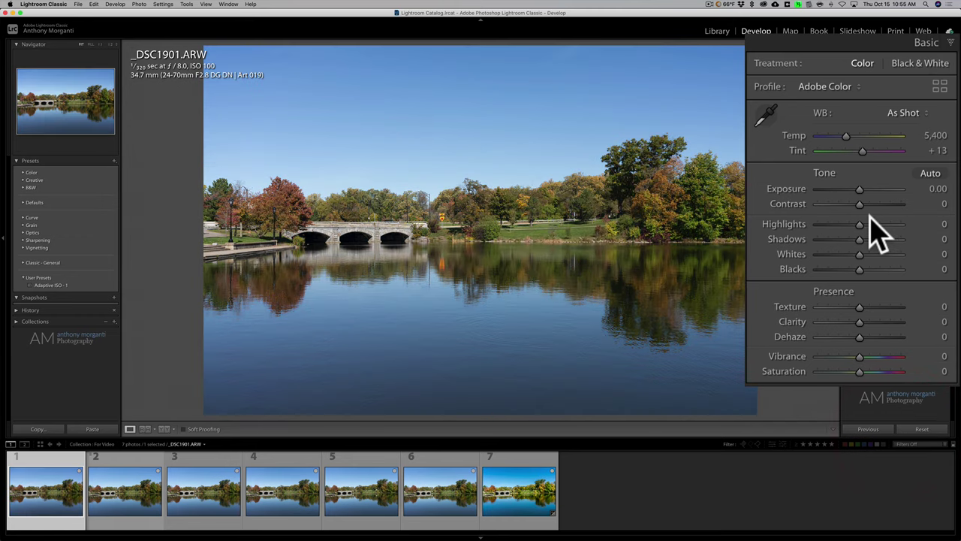
pyautogui.moveTo(859, 204); pyautogui.dragTo(814, 204)
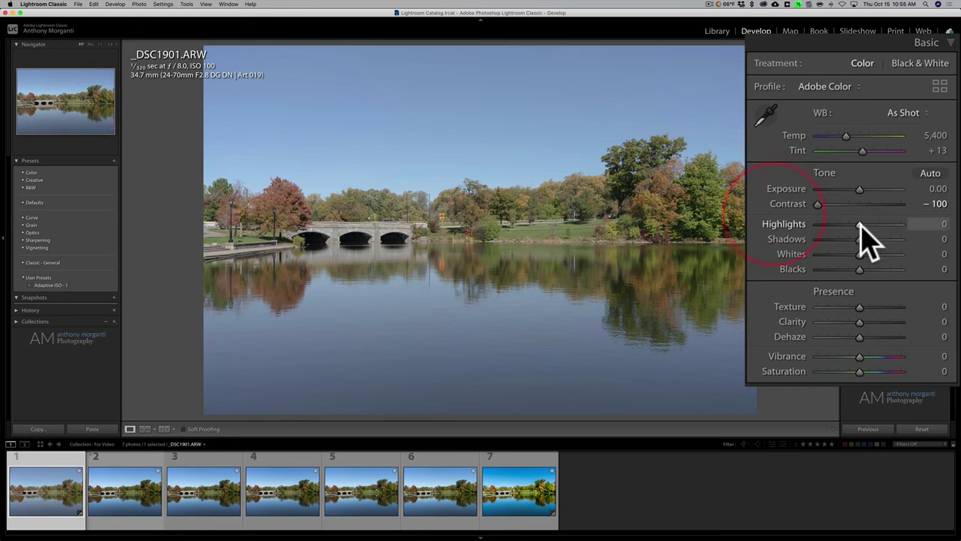
pyautogui.moveTo(863, 225); pyautogui.dragTo(781, 227)
pyautogui.moveTo(860, 238); pyautogui.dragTo(764, 239)
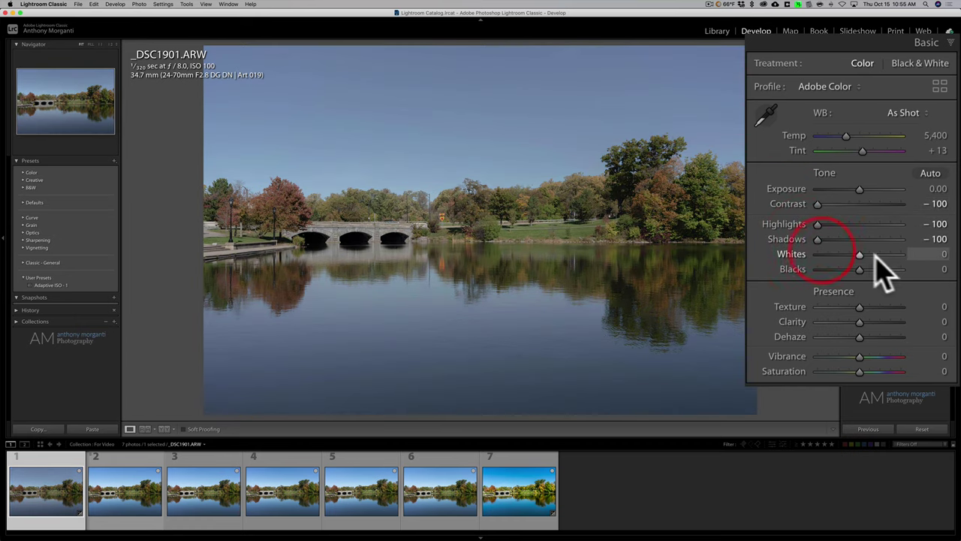
pyautogui.moveTo(859, 254); pyautogui.dragTo(766, 253)
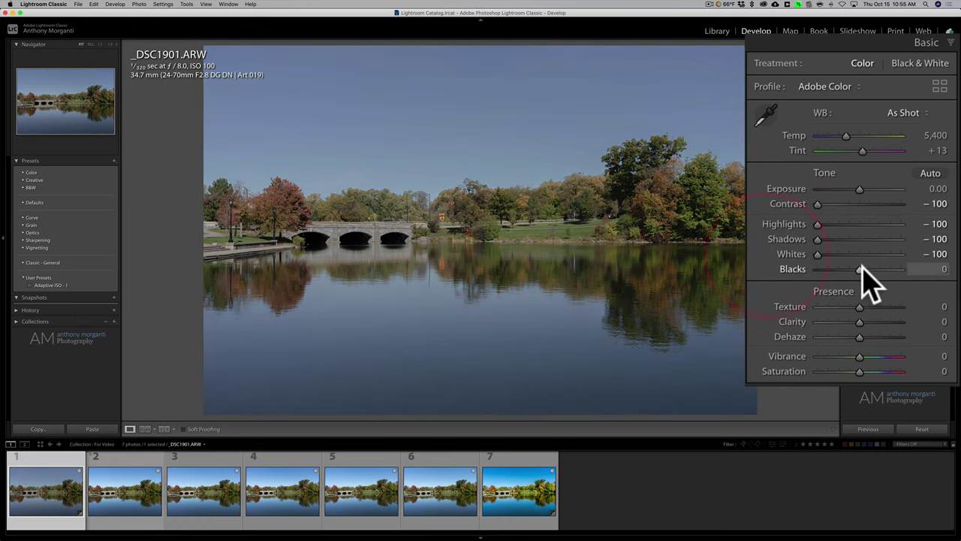
pyautogui.moveTo(864, 269); pyautogui.dragTo(781, 268)
# Drop Texture, Clarity, Dehaze, Vibrance and Saturation to -100, leaving the photo grey.
pyautogui.moveTo(859, 306); pyautogui.dragTo(776, 306)
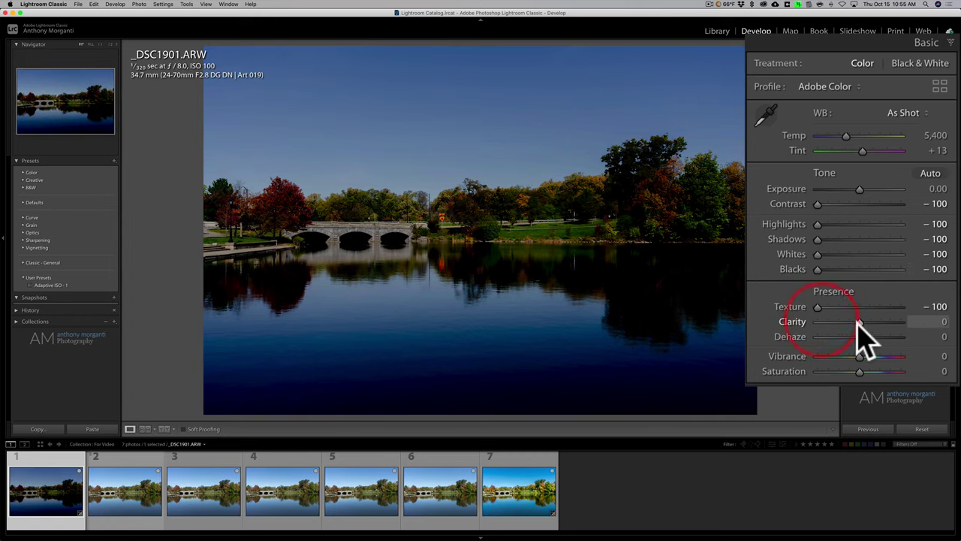
pyautogui.moveTo(859, 321); pyautogui.dragTo(789, 330)
pyautogui.moveTo(859, 337); pyautogui.dragTo(780, 337)
pyautogui.moveTo(859, 356); pyautogui.dragTo(781, 356)
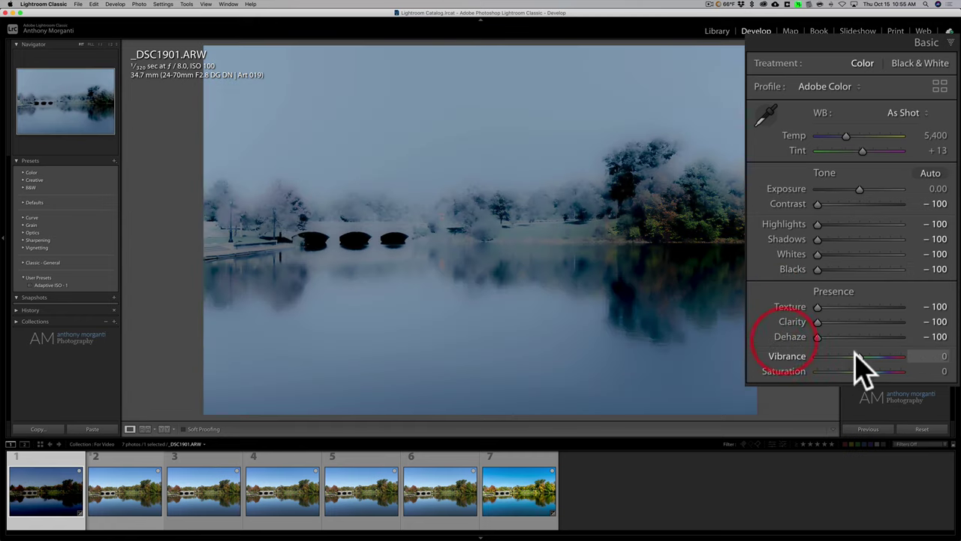
pyautogui.moveTo(859, 371); pyautogui.dragTo(792, 371)
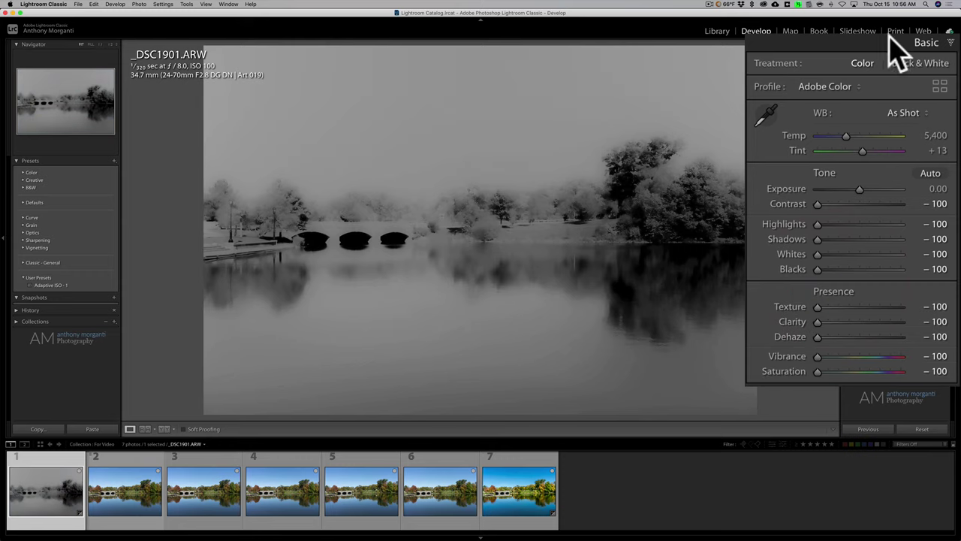
# Collapse the Basic panel and switch to the ISO 12800 photo _DSC1907.ARW.
pyautogui.click(909, 43)
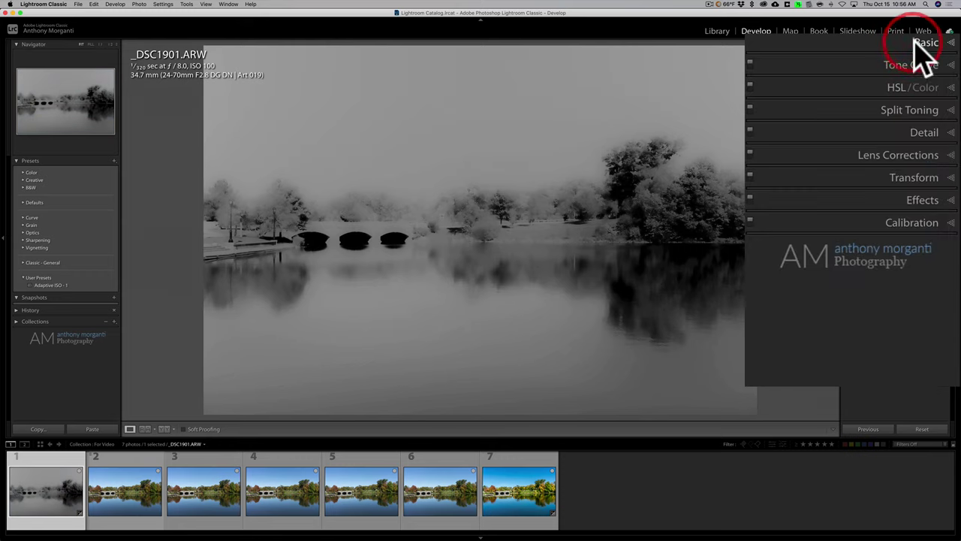
pyautogui.click(930, 141)
pyautogui.click(925, 140)
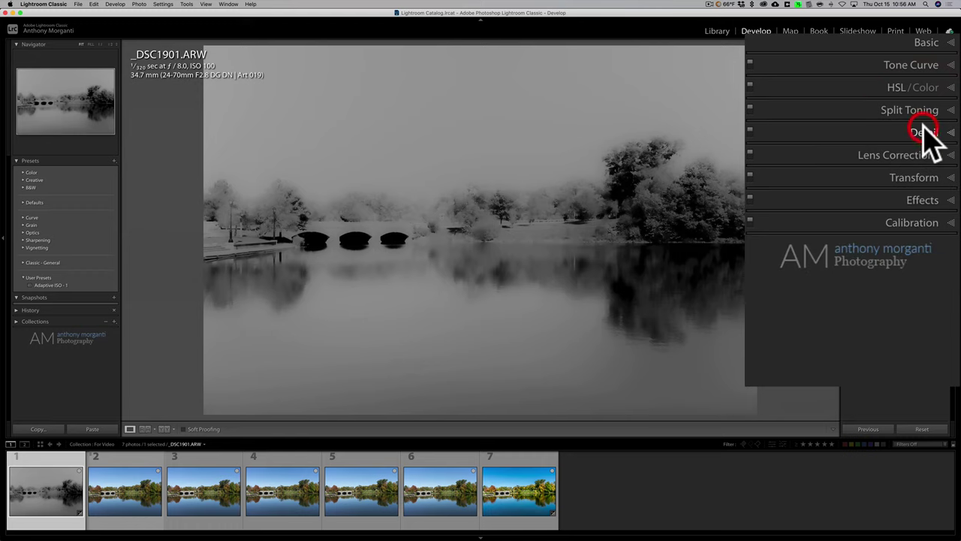
pyautogui.click(518, 517)
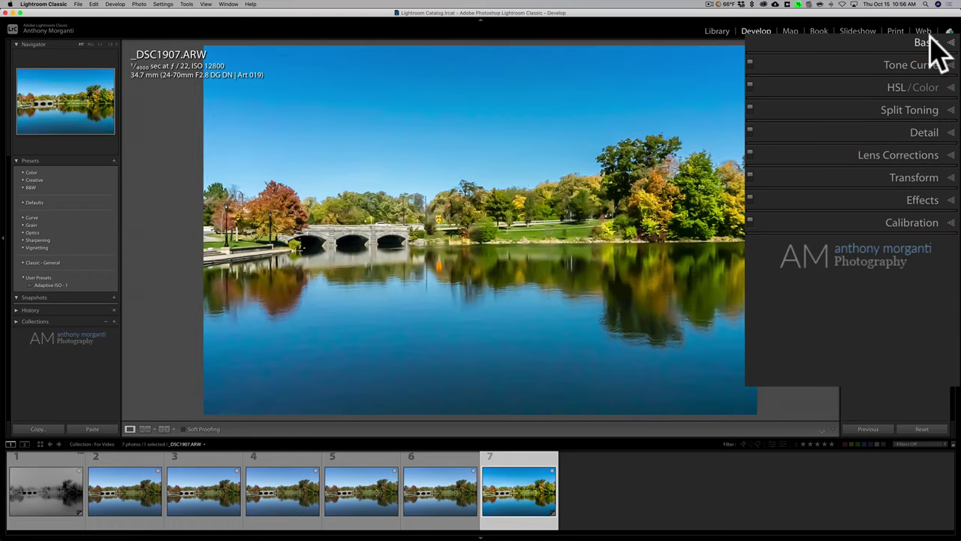
# Reset _DSC1907.ARW and push Contrast, Highlights, Shadows, Whites, Blacks, Texture through Saturation to +100.
pyautogui.click(931, 41)
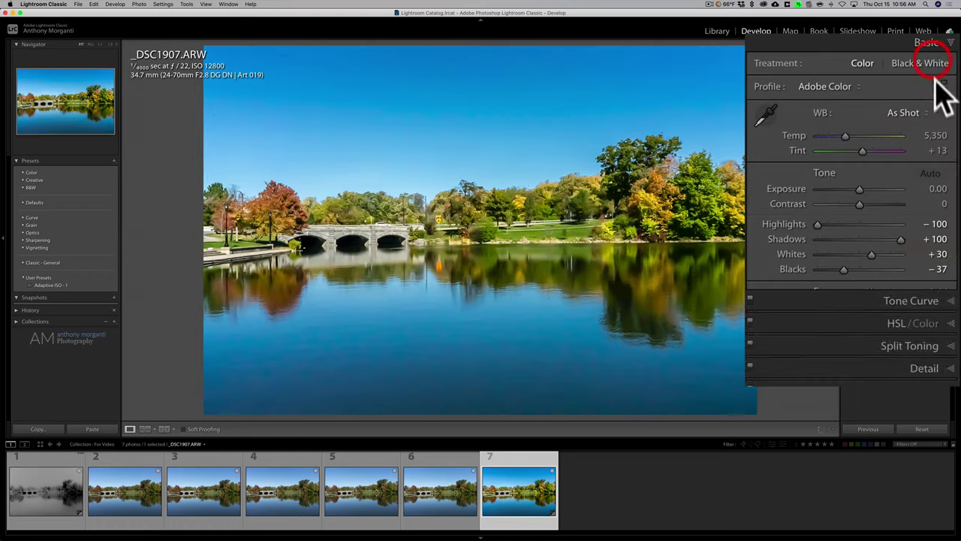
pyautogui.click(917, 429)
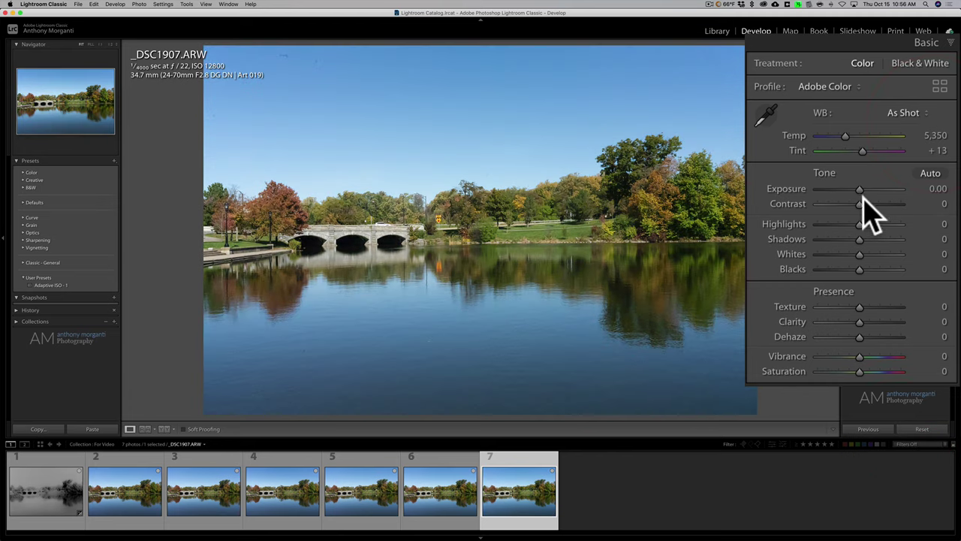
pyautogui.moveTo(857, 204); pyautogui.dragTo(925, 213)
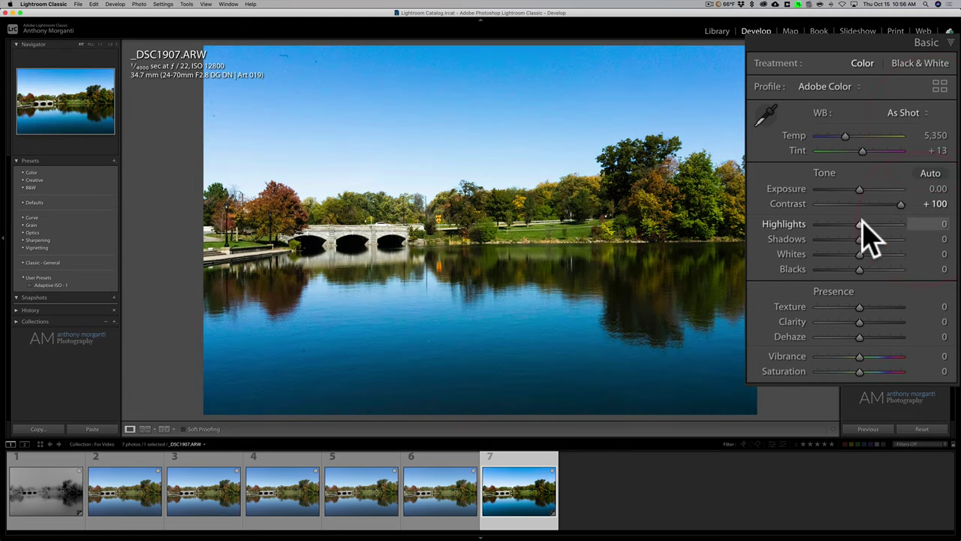
pyautogui.moveTo(862, 223); pyautogui.dragTo(925, 241)
pyautogui.moveTo(859, 253); pyautogui.dragTo(926, 255)
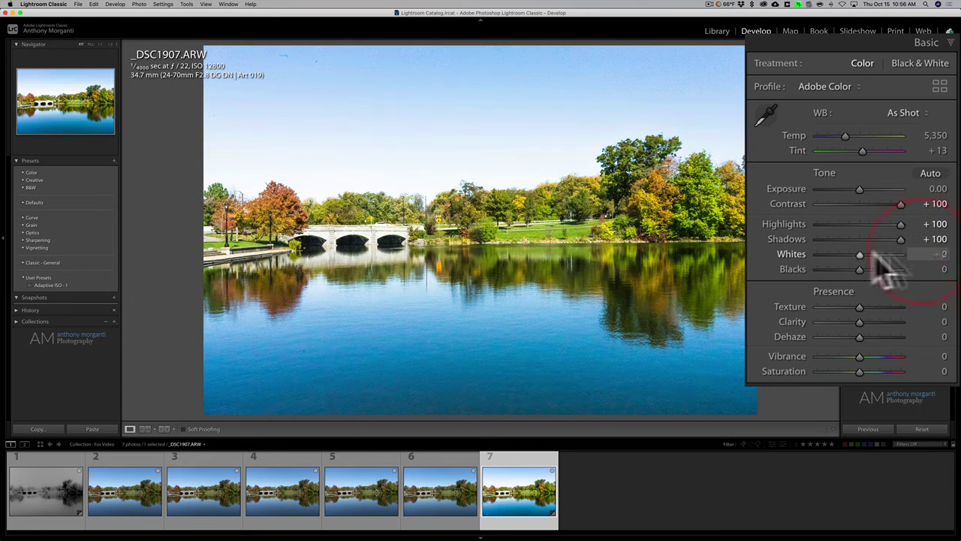
pyautogui.moveTo(860, 270); pyautogui.dragTo(926, 280)
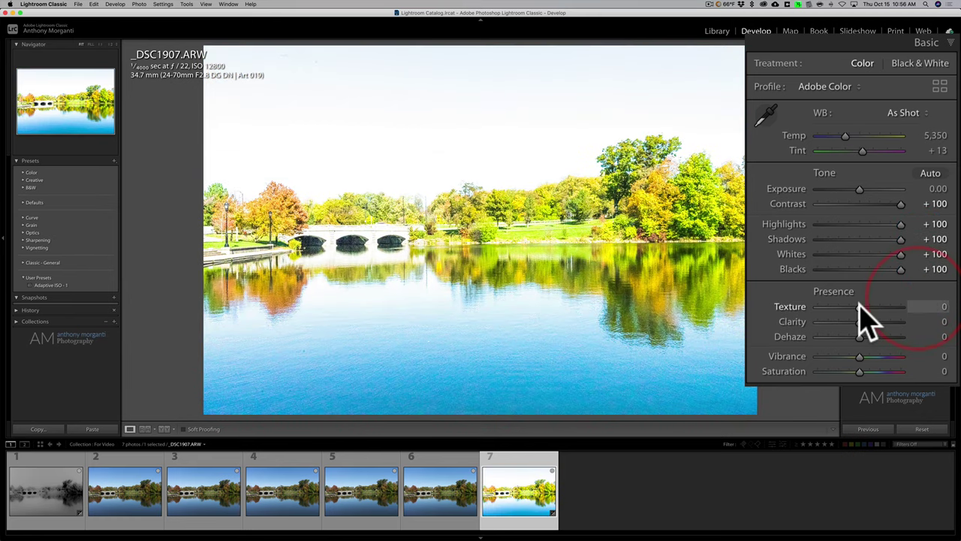
pyautogui.moveTo(860, 308); pyautogui.dragTo(927, 315)
pyautogui.moveTo(861, 321); pyautogui.dragTo(923, 326)
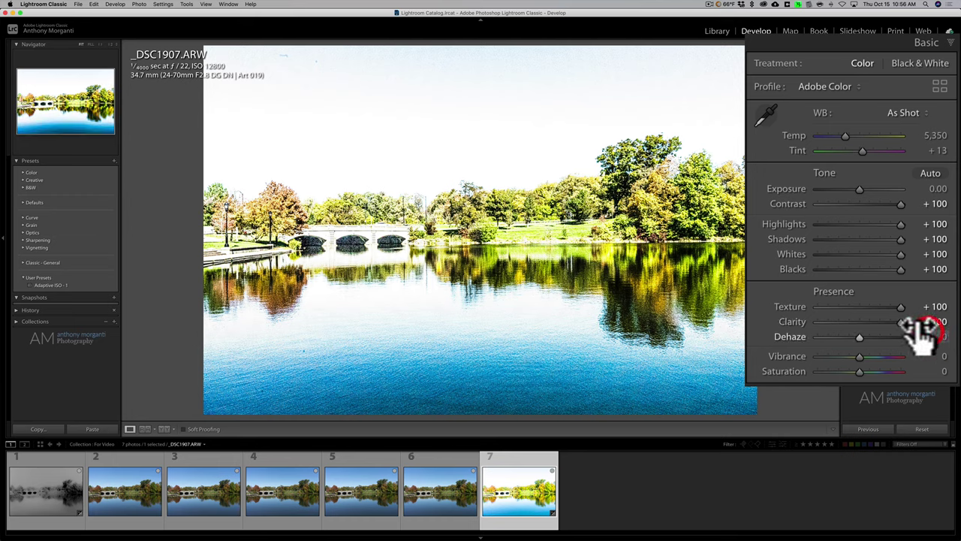
pyautogui.moveTo(859, 336)
pyautogui.mouseDown()
pyautogui.moveTo(912, 342)
pyautogui.moveTo(926, 359)
pyautogui.mouseUp()
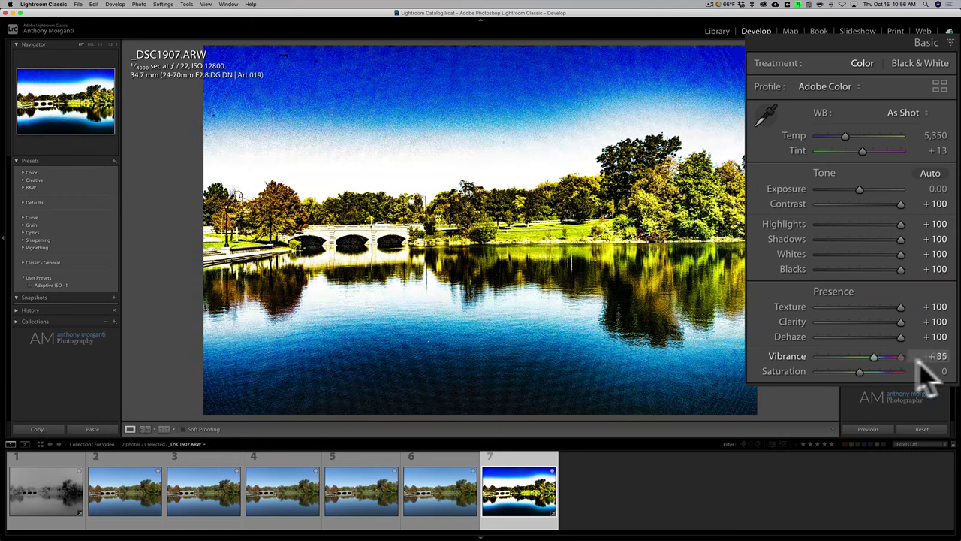
pyautogui.moveTo(871, 371); pyautogui.dragTo(915, 371)
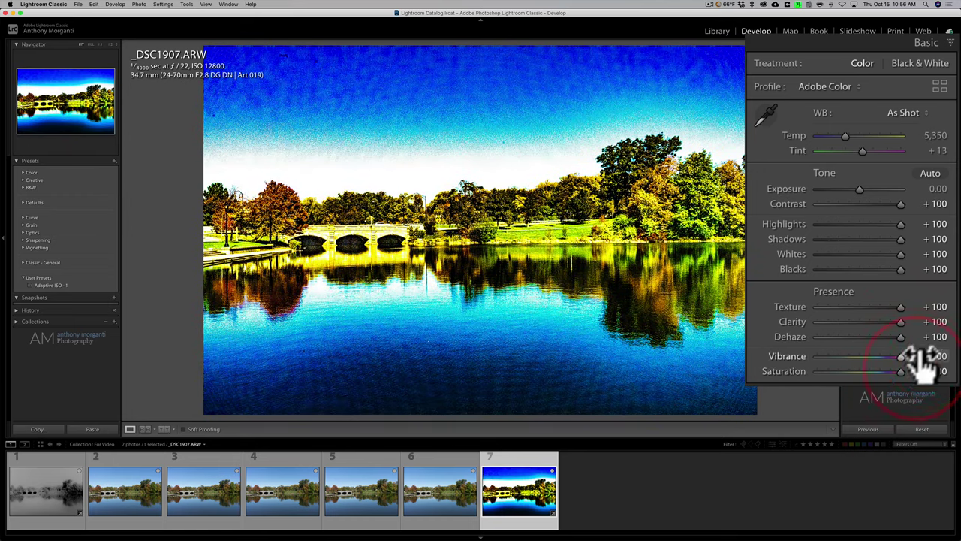
# Max out sharpening: amount 150, radius 3.0, detail 100, masking 100.
pyautogui.click(925, 42)
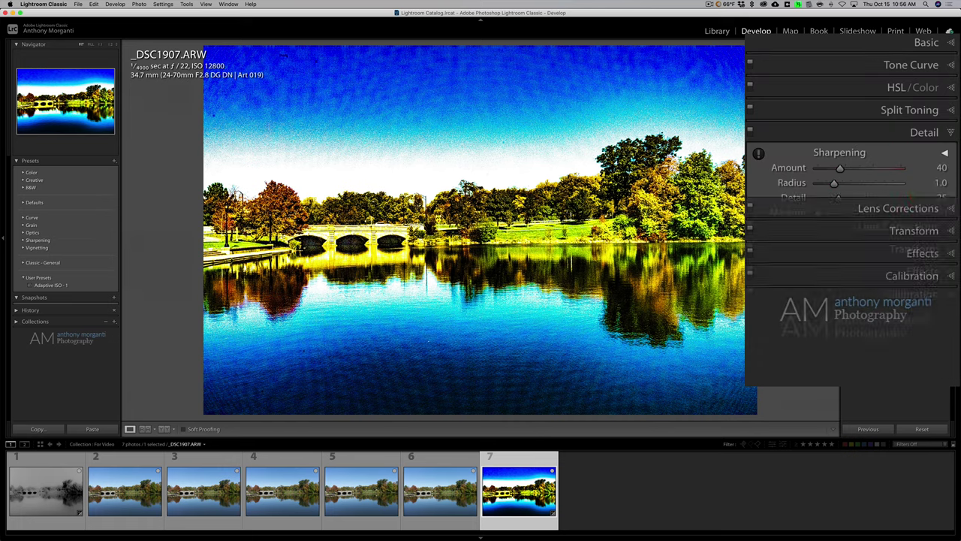
pyautogui.moveTo(848, 167); pyautogui.dragTo(926, 172)
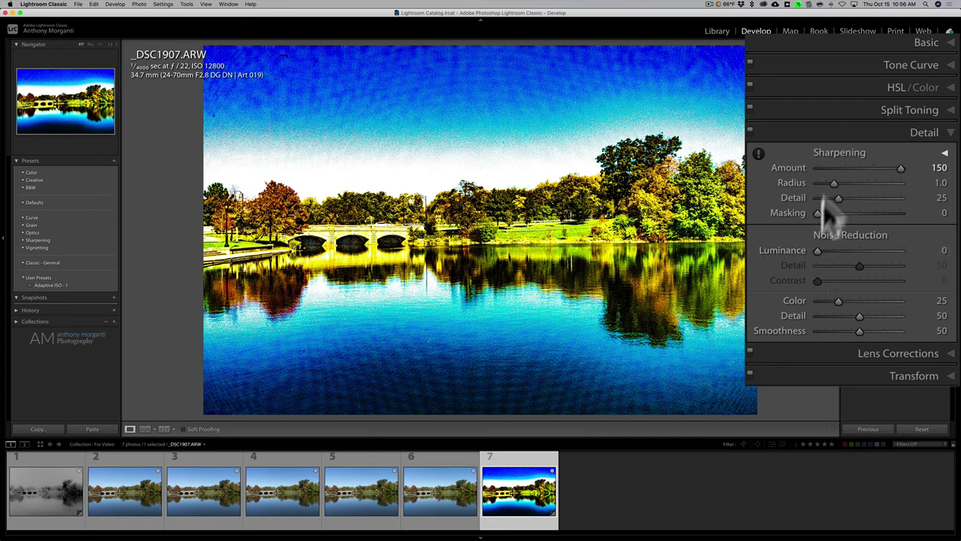
pyautogui.moveTo(835, 183); pyautogui.dragTo(917, 185)
pyautogui.moveTo(839, 198); pyautogui.dragTo(945, 208)
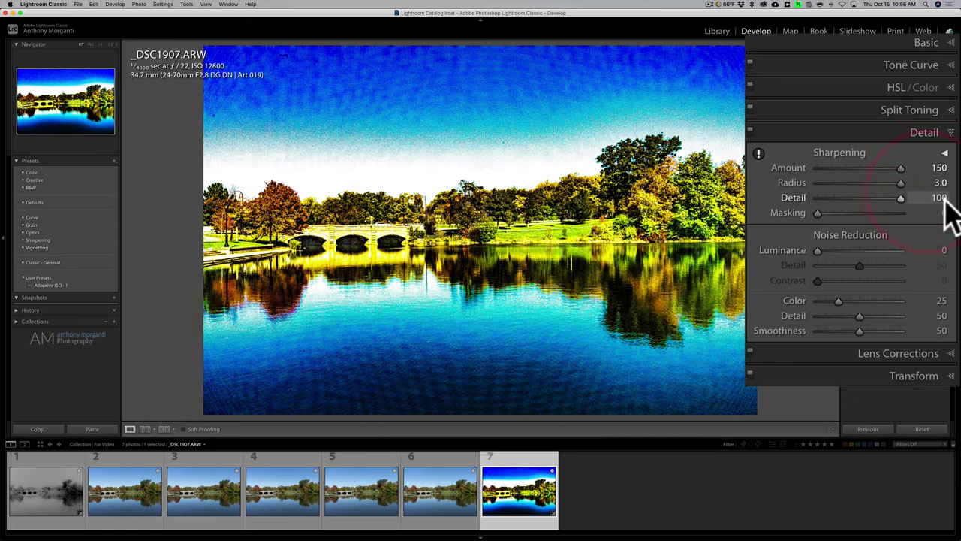
pyautogui.moveTo(817, 214)
pyautogui.mouseDown()
pyautogui.moveTo(929, 221)
pyautogui.moveTo(905, 238)
pyautogui.mouseUp()
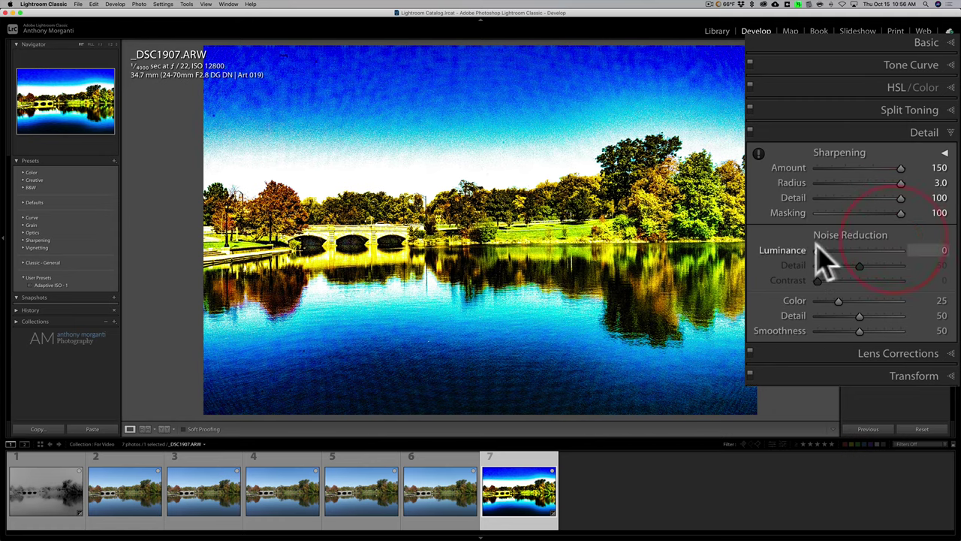
# Set luminance, contrast, colour, colour detail and smoothness noise reduction all to maximum.
pyautogui.moveTo(817, 250)
pyautogui.mouseDown()
pyautogui.moveTo(905, 251)
pyautogui.moveTo(916, 271)
pyautogui.mouseUp()
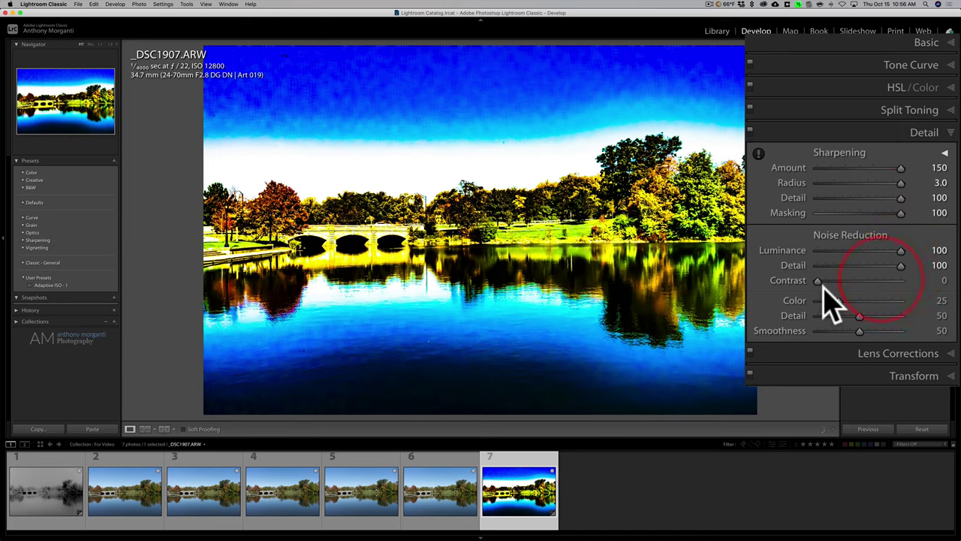
pyautogui.moveTo(820, 280); pyautogui.dragTo(925, 286)
pyautogui.moveTo(839, 300); pyautogui.dragTo(922, 301)
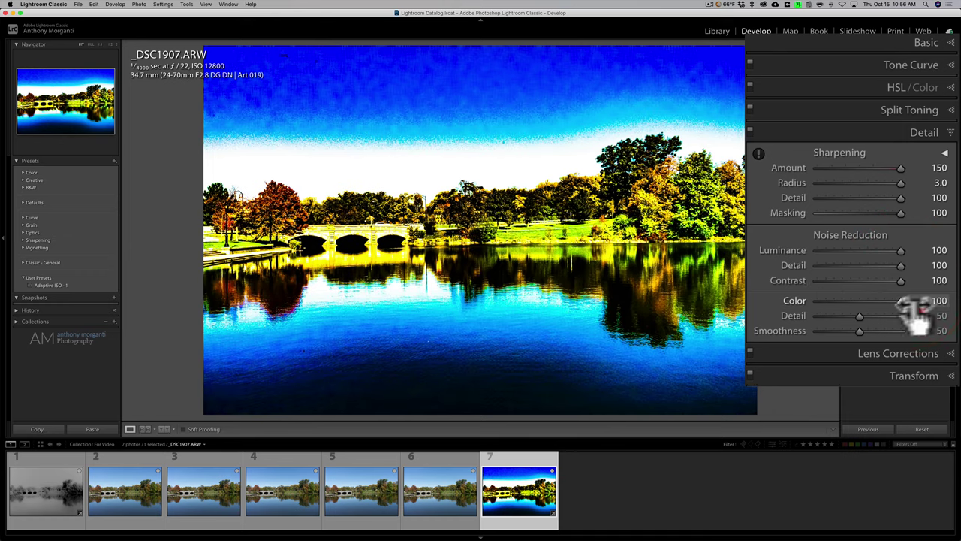
pyautogui.moveTo(861, 315); pyautogui.dragTo(918, 318)
pyautogui.moveTo(860, 330); pyautogui.dragTo(936, 334)
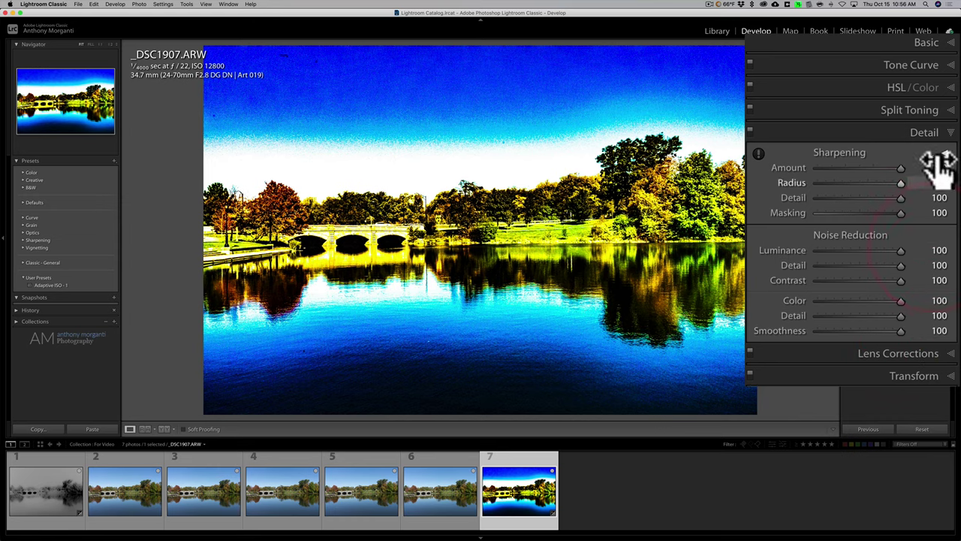
pyautogui.click(935, 134)
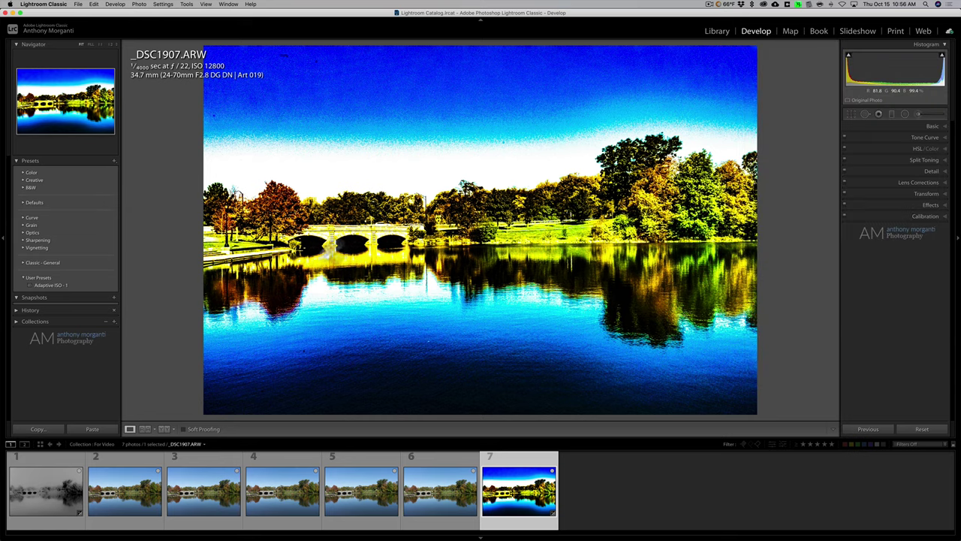
# Select the ISO 100 and ISO 12800 photos together and start a new develop preset.
pyautogui.click(73, 485)
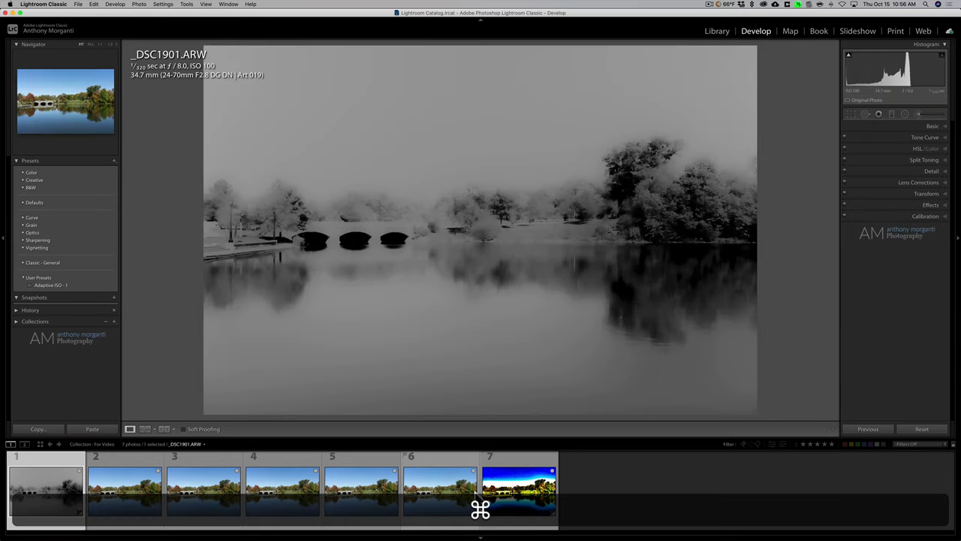
pyautogui.keyDown('super'); pyautogui.click(511, 484); pyautogui.keyUp('super')
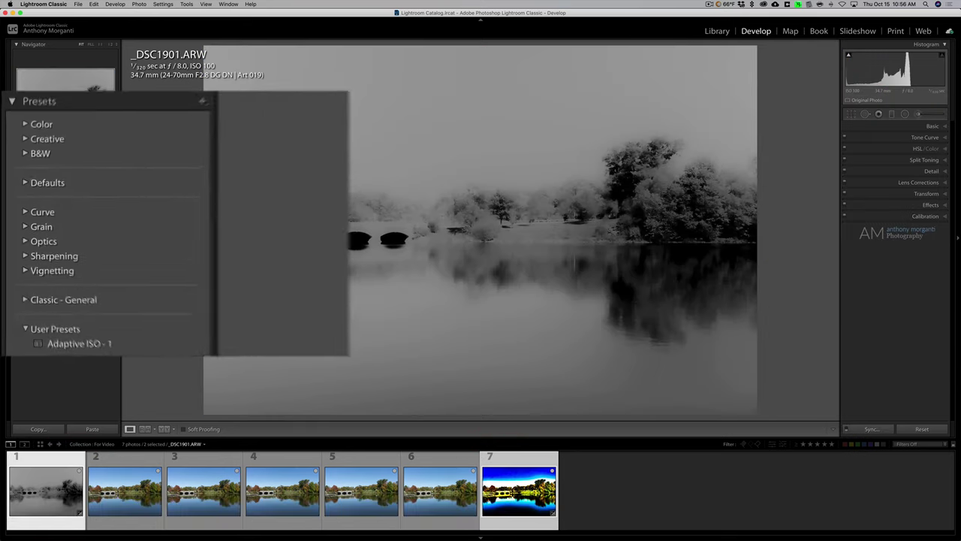
pyautogui.click(114, 160)
pyautogui.click(248, 114)
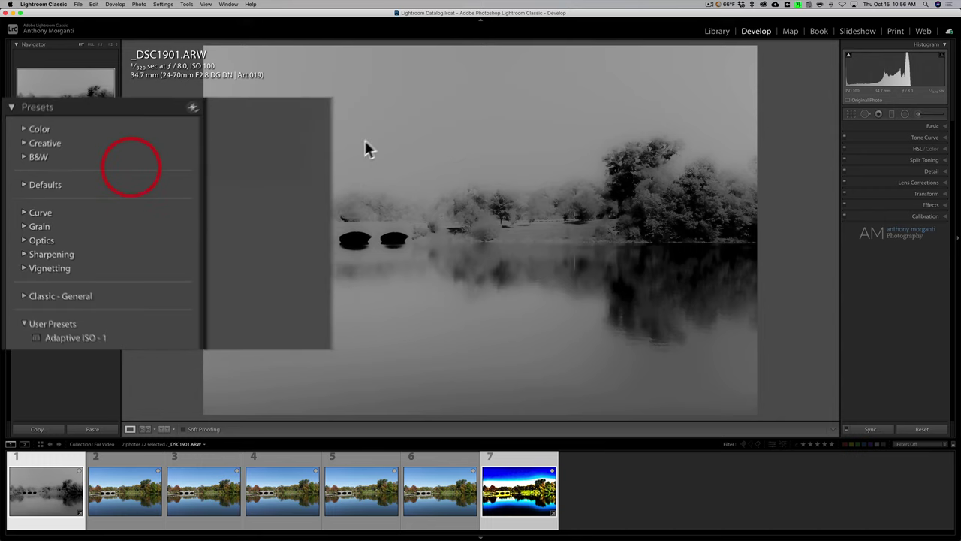
# Make the preset ISO adaptive, name it 'Adaptive ISO - 2', and create it.
pyautogui.click(348, 346)
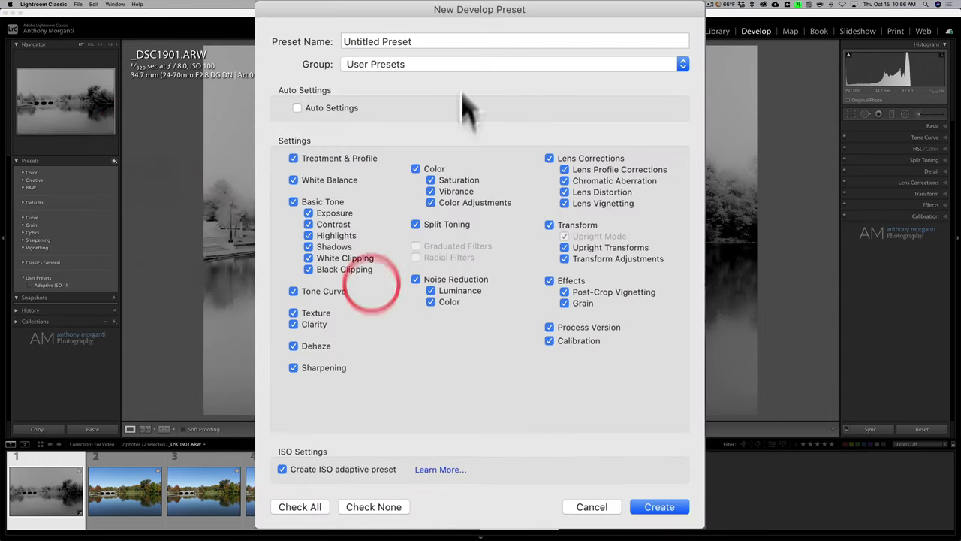
pyautogui.click(275, 86)
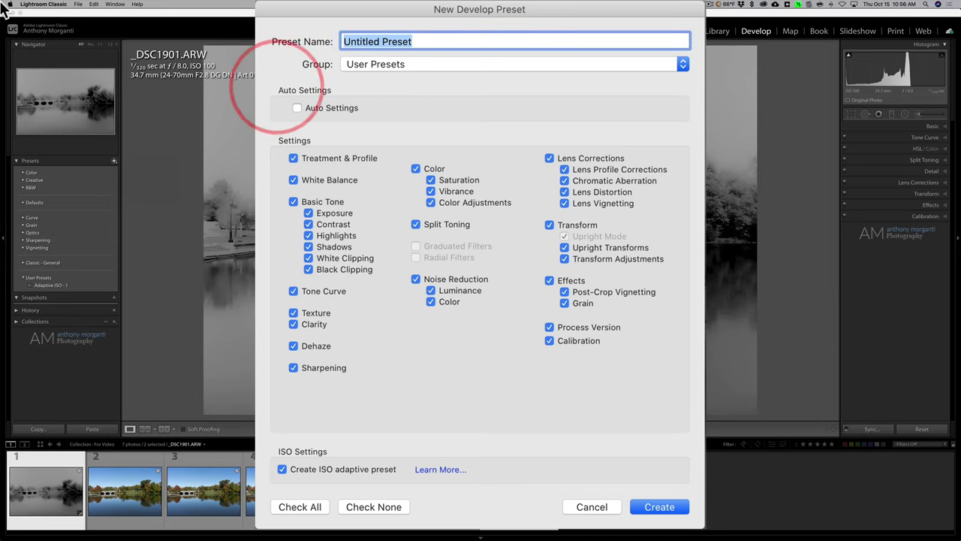
pyautogui.write('Adaptive I')
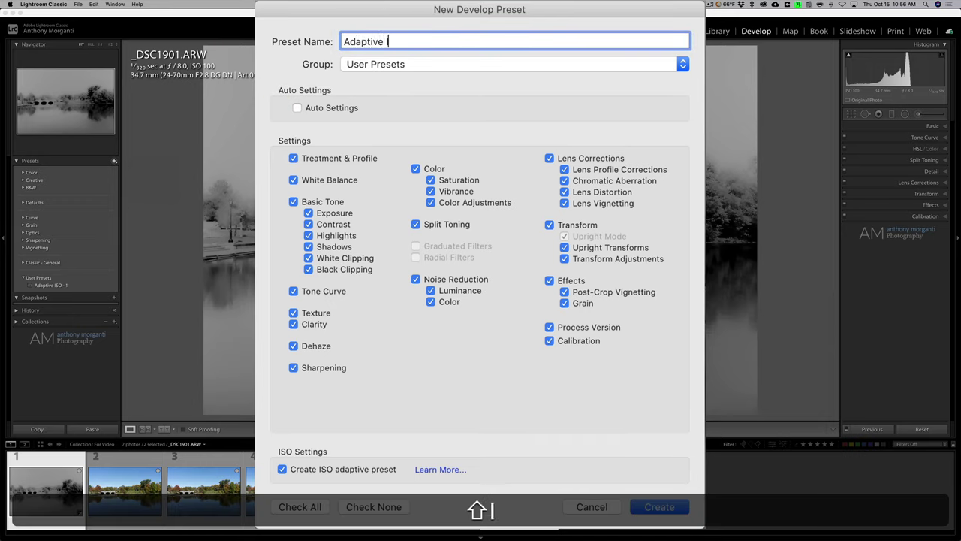
pyautogui.write('SO - 2')
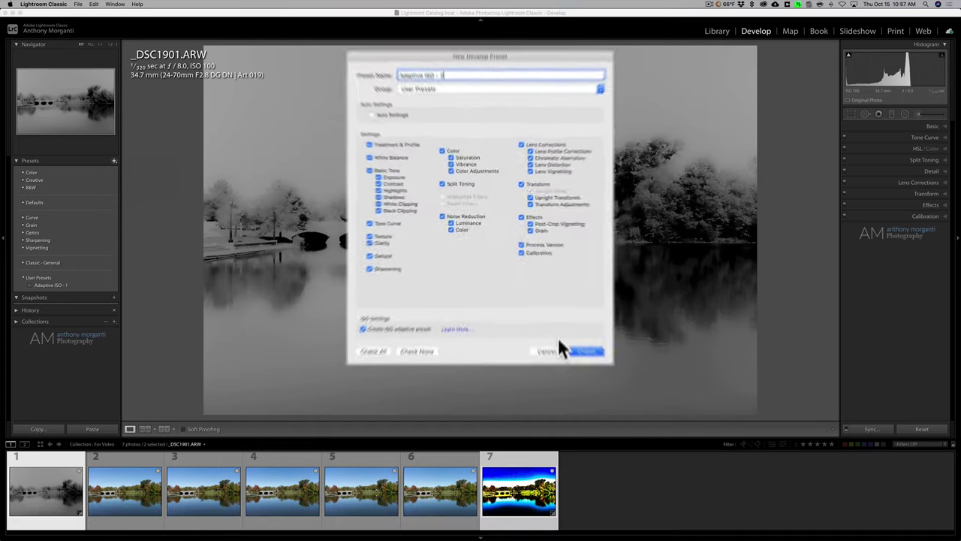
pyautogui.click(569, 329)
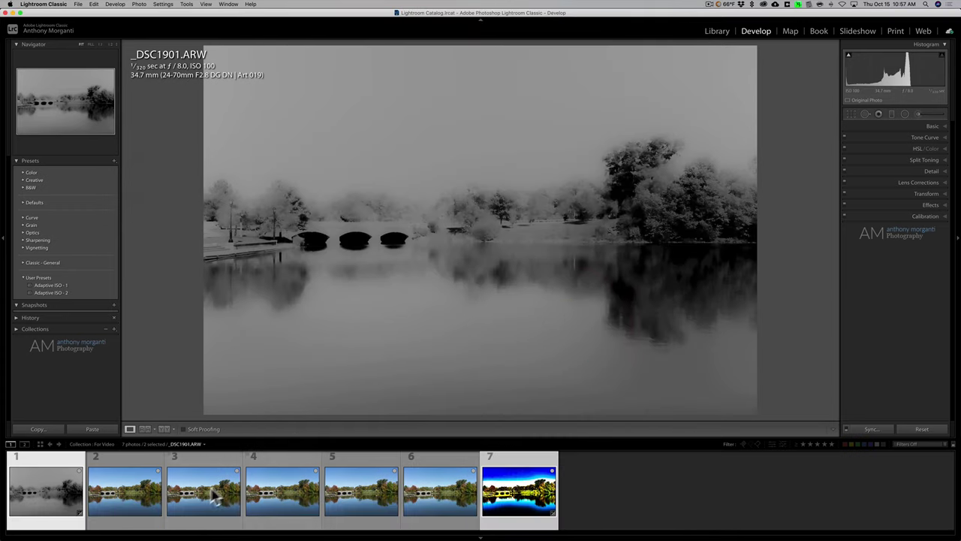
# Compare the ISO 400 photo with photo 1's Basic settings, then apply Adaptive ISO - 2 to it.
pyautogui.click(143, 503)
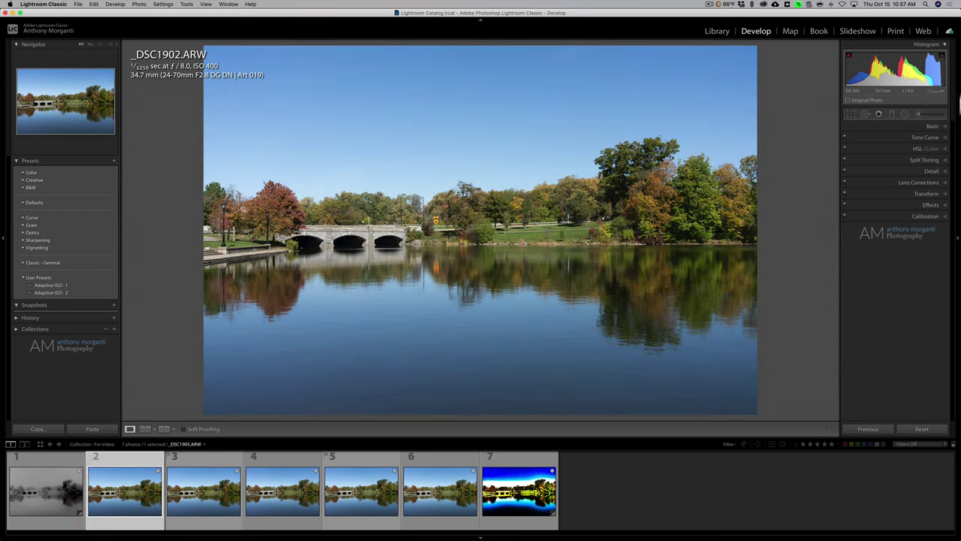
pyautogui.click(931, 124)
pyautogui.moveTo(46, 491)
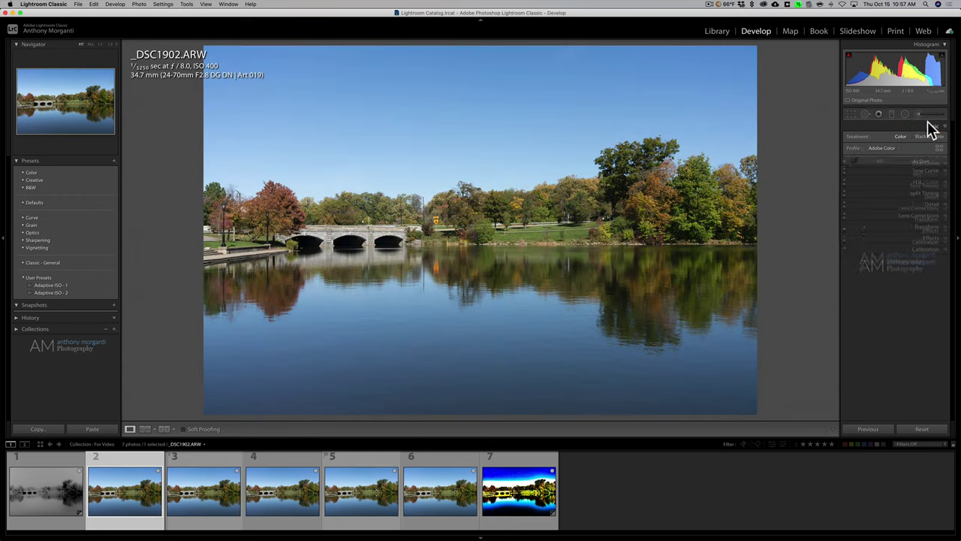
pyautogui.click(50, 490)
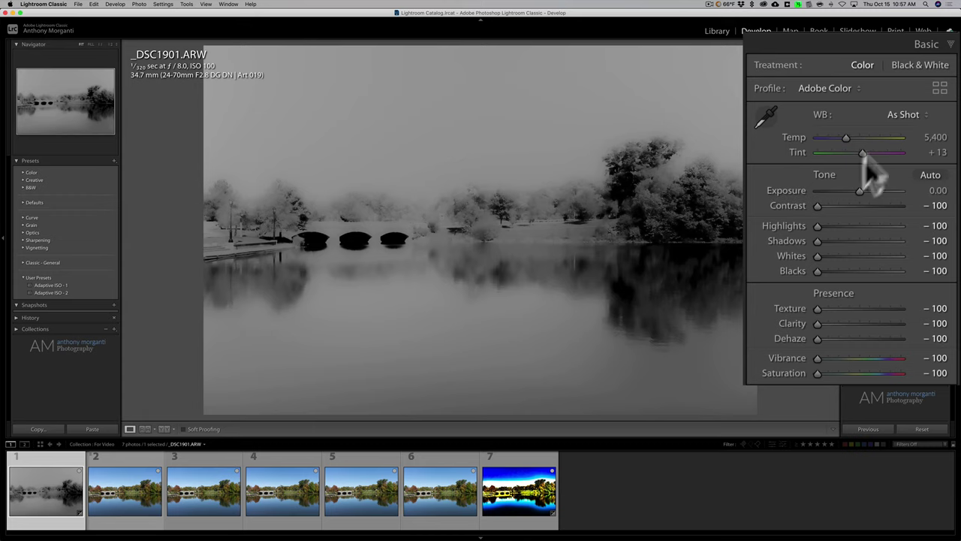
pyautogui.click(113, 499)
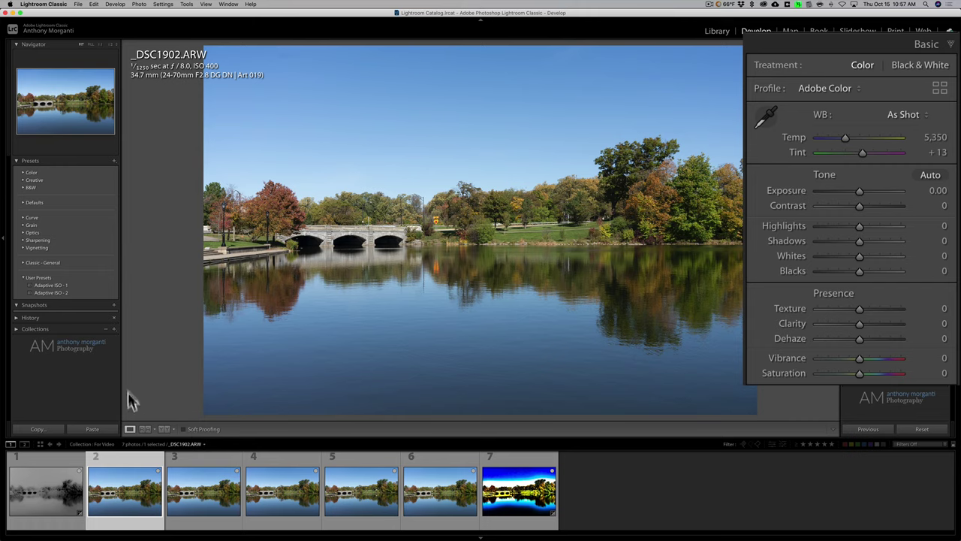
pyautogui.click(42, 291)
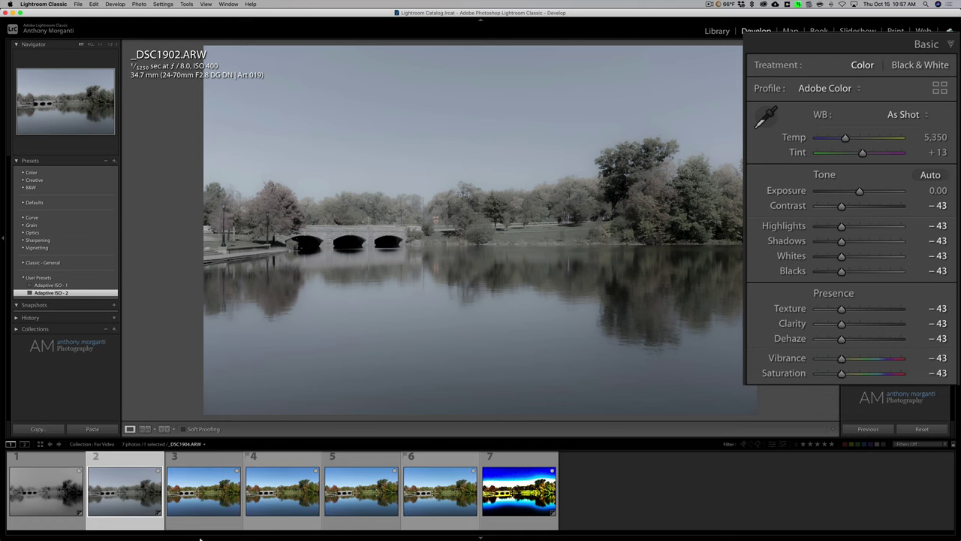
# Apply Adaptive ISO - 2 to the ISO 800 and ISO 1600 photos.
pyautogui.click(200, 499)
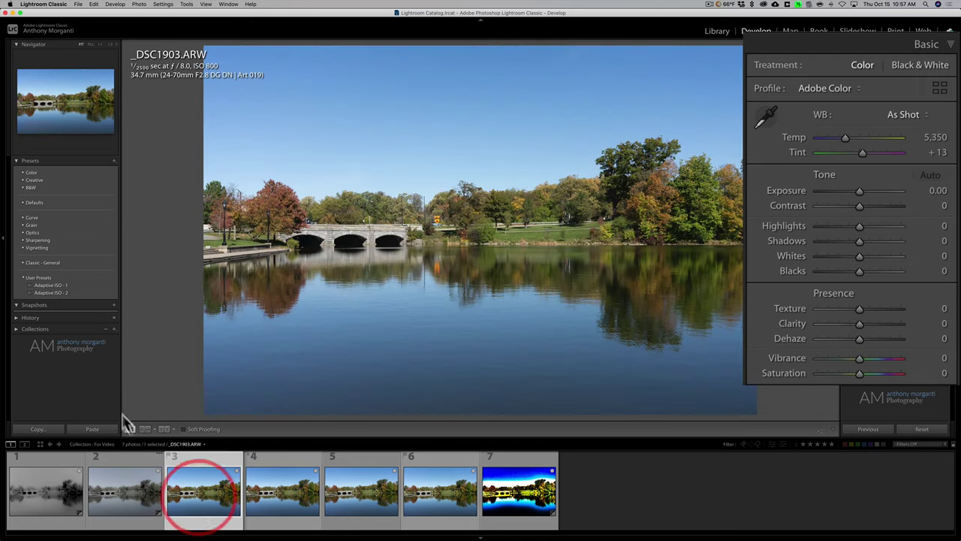
pyautogui.click(69, 292)
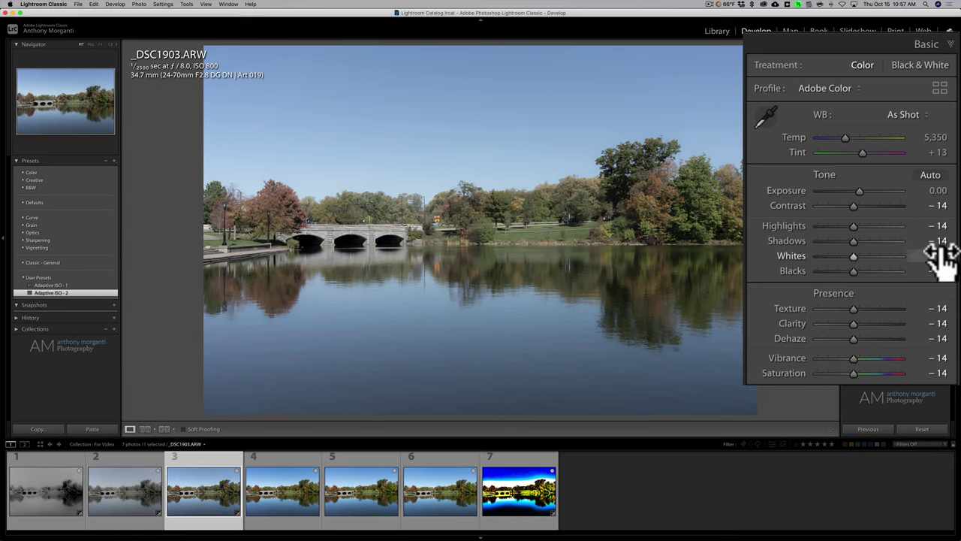
pyautogui.click(308, 494)
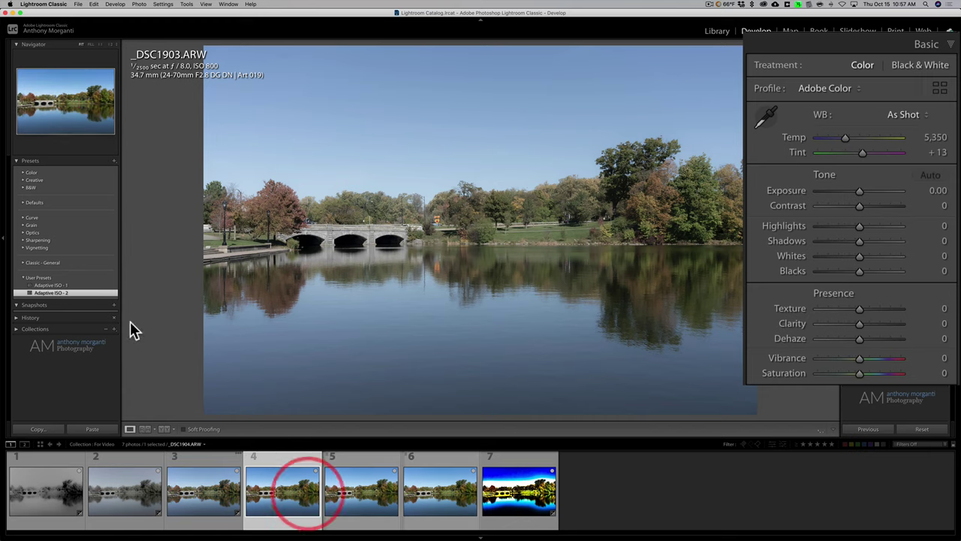
pyautogui.click(47, 292)
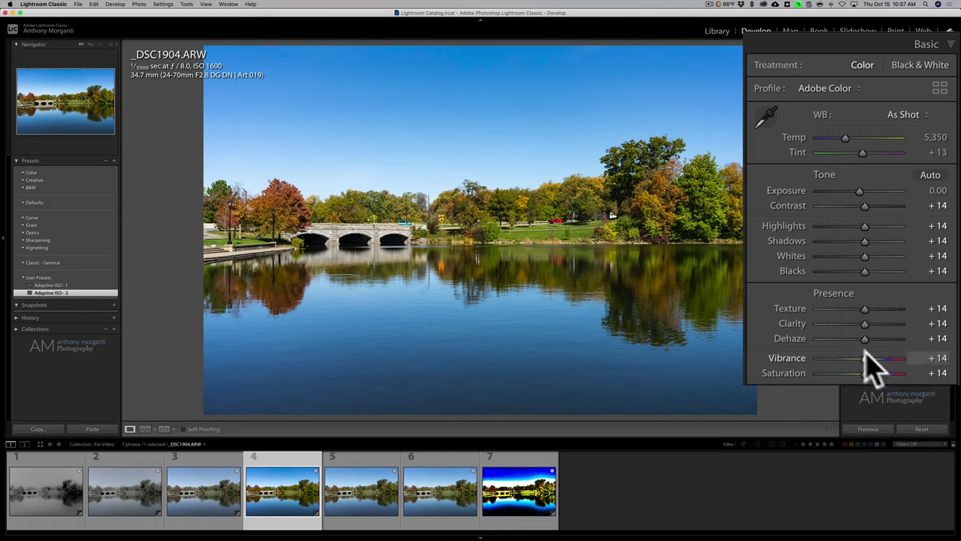
# Recheck photo 3's -14 values, then apply Adaptive ISO - 2 to the ISO 3200 photo.
pyautogui.click(201, 502)
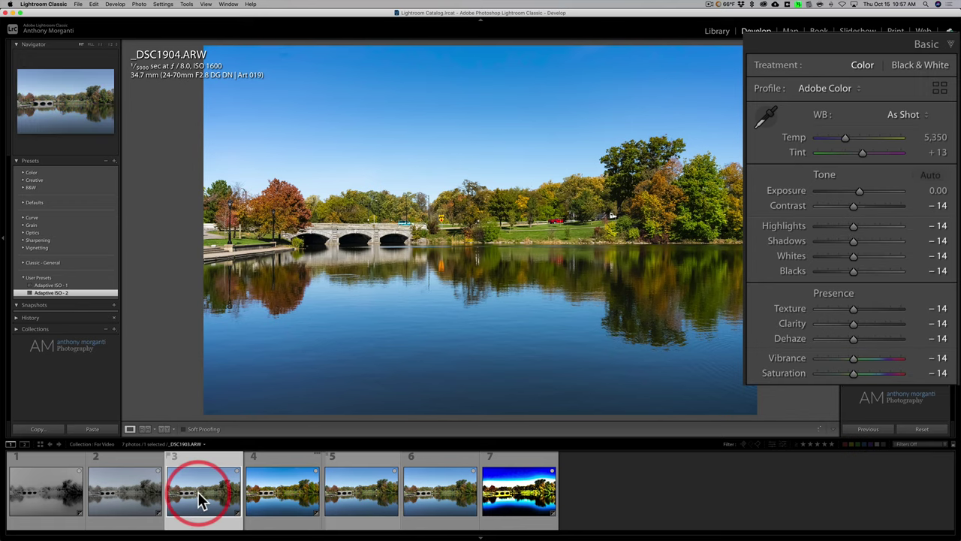
pyautogui.click(291, 499)
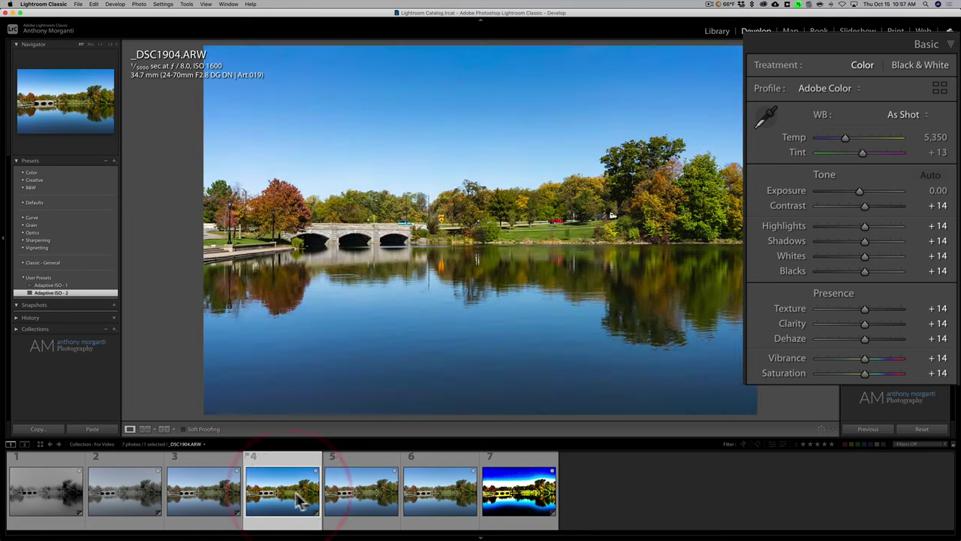
pyautogui.click(366, 498)
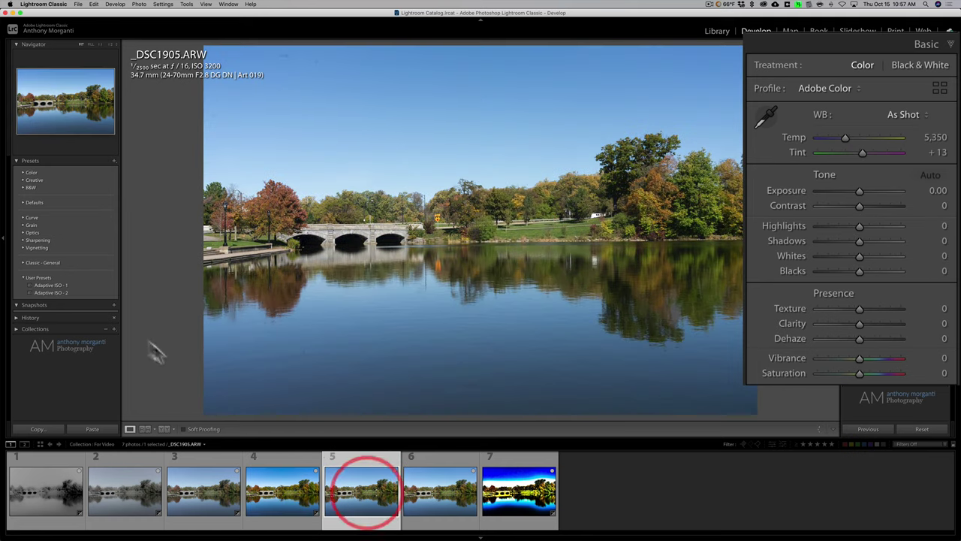
pyautogui.click(60, 293)
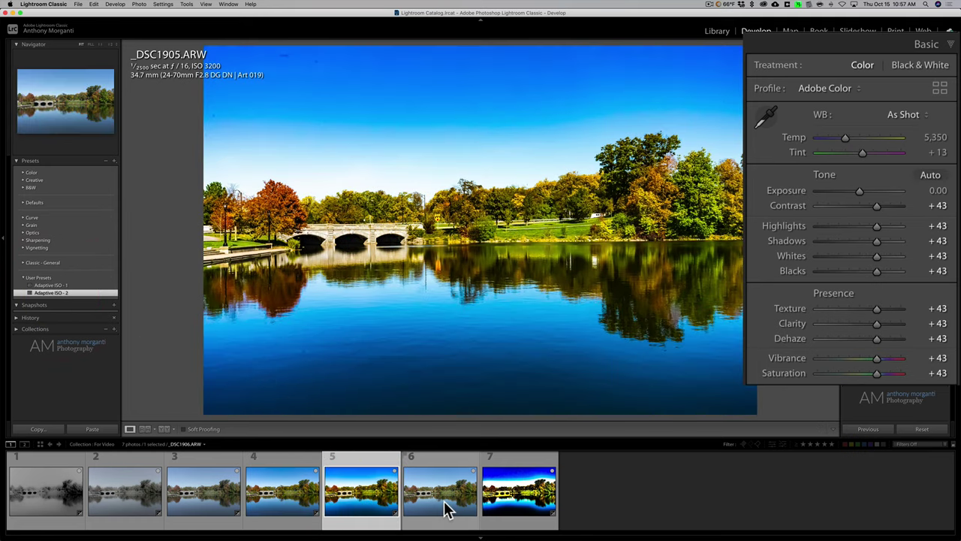
pyautogui.moveTo(443, 500)
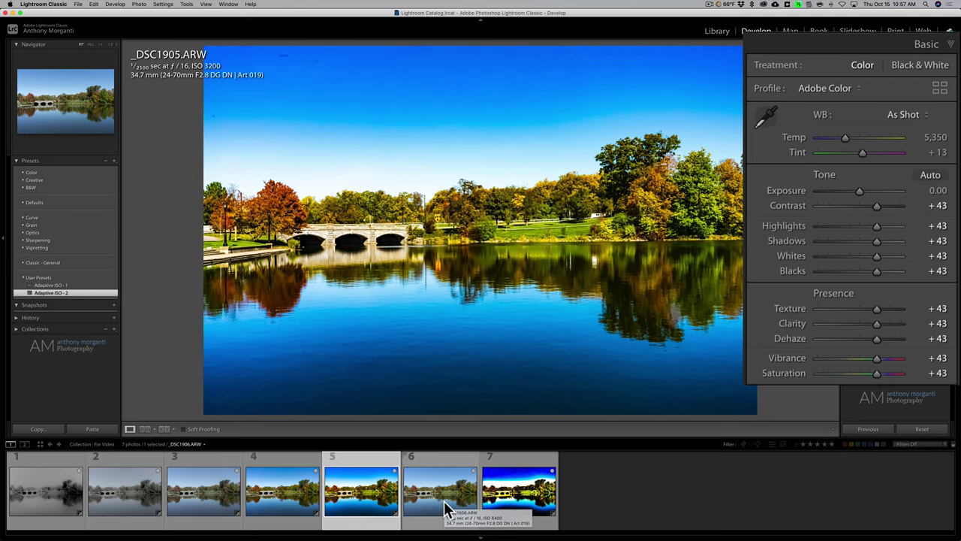
pyautogui.click(443, 501)
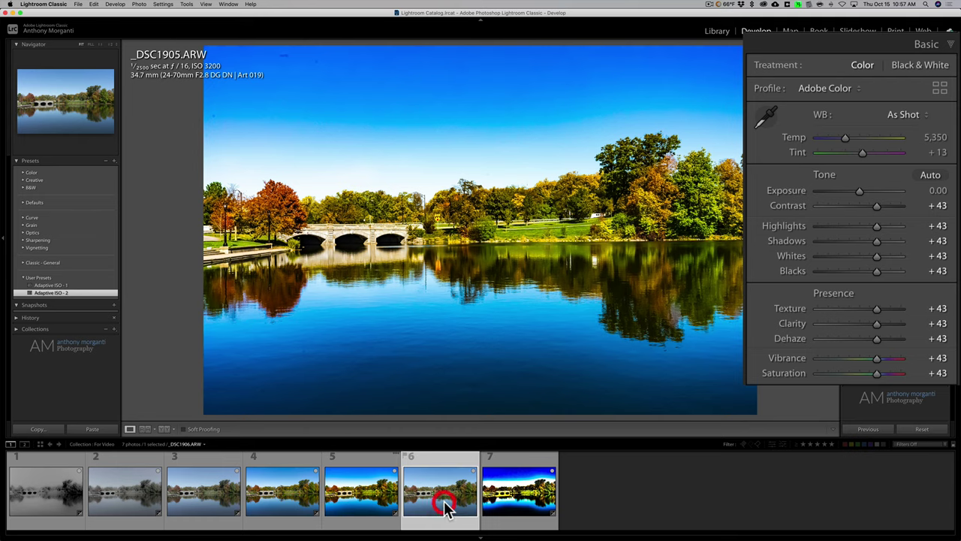
# Apply Adaptive ISO - 2 to the ISO 6400 photo and verify sharpening 134, luminance noise reduction 86.
pyautogui.click(44, 292)
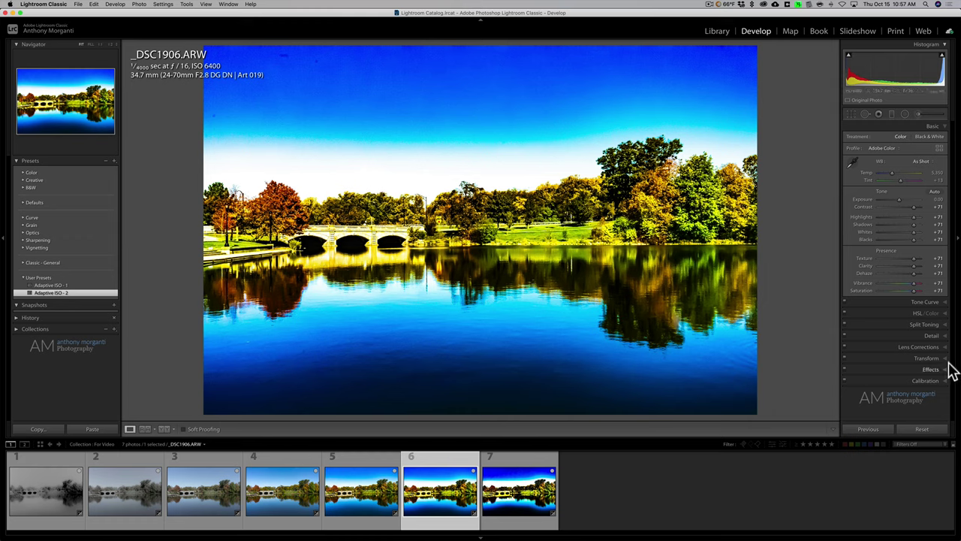
pyautogui.click(935, 336)
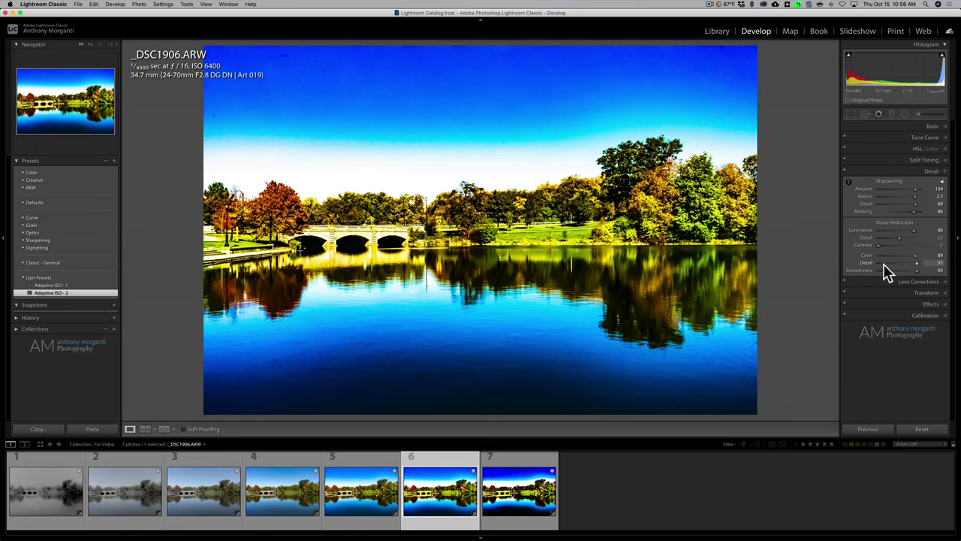
pyautogui.click(937, 171)
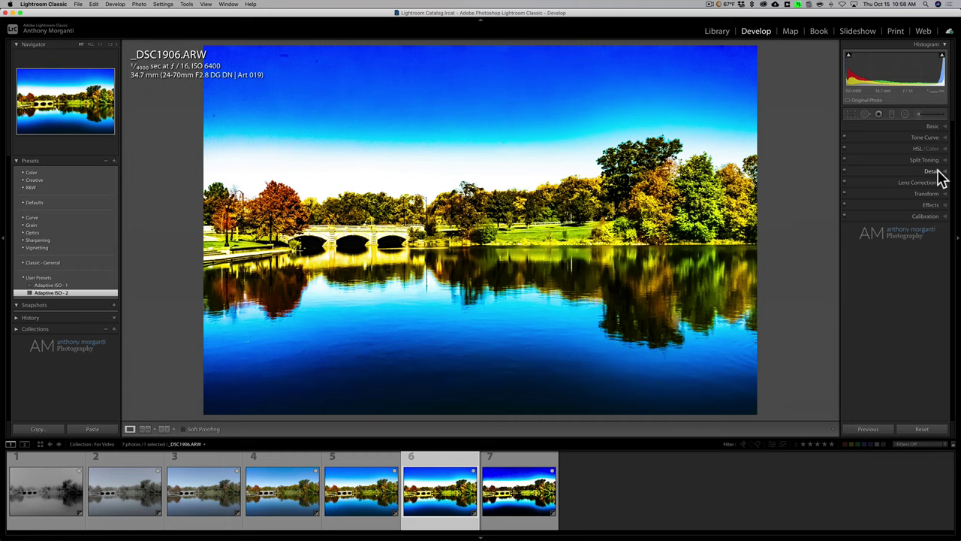
# Step back through photos 5 and 4 to the first, ISO 100 lake photo.
pyautogui.click(368, 503)
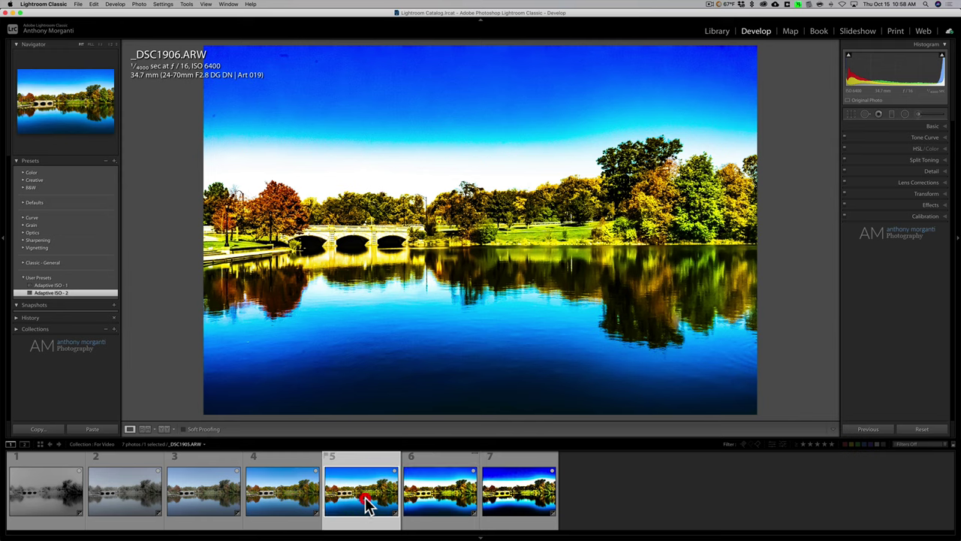
pyautogui.click(286, 496)
pyautogui.click(43, 484)
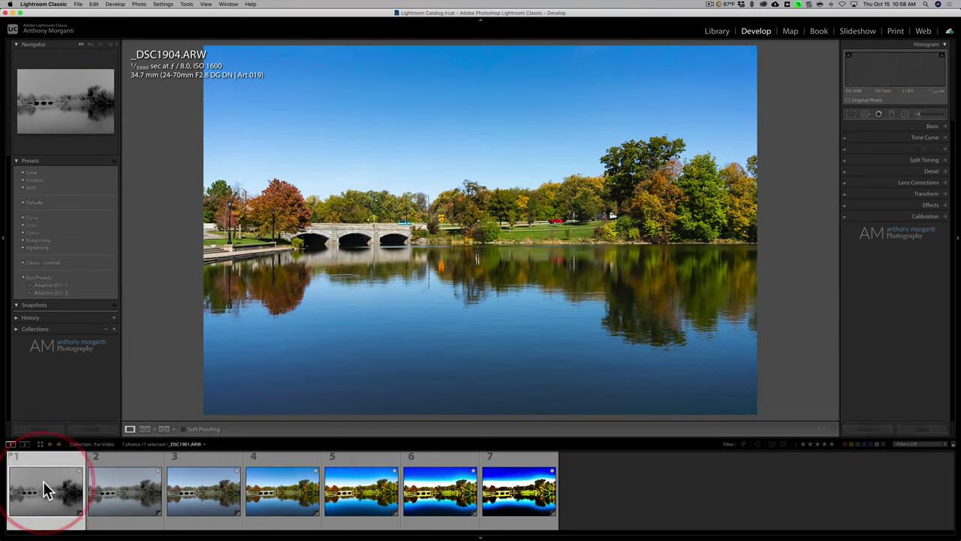